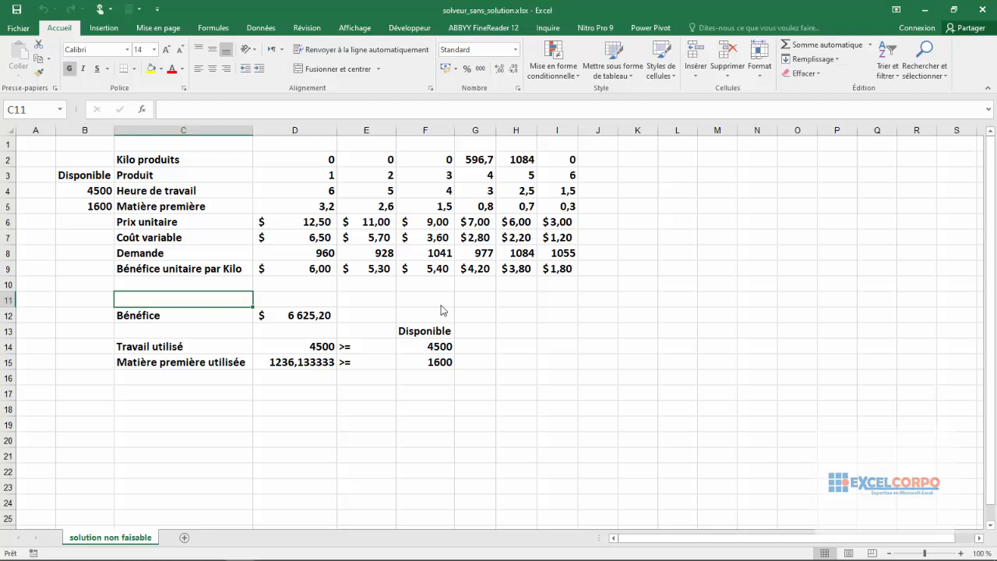
Step: Review the product numbers in row 3 and the kilos produced for each product in D2:I2
{"action": "left_click", "coordinate": [511, 252]}
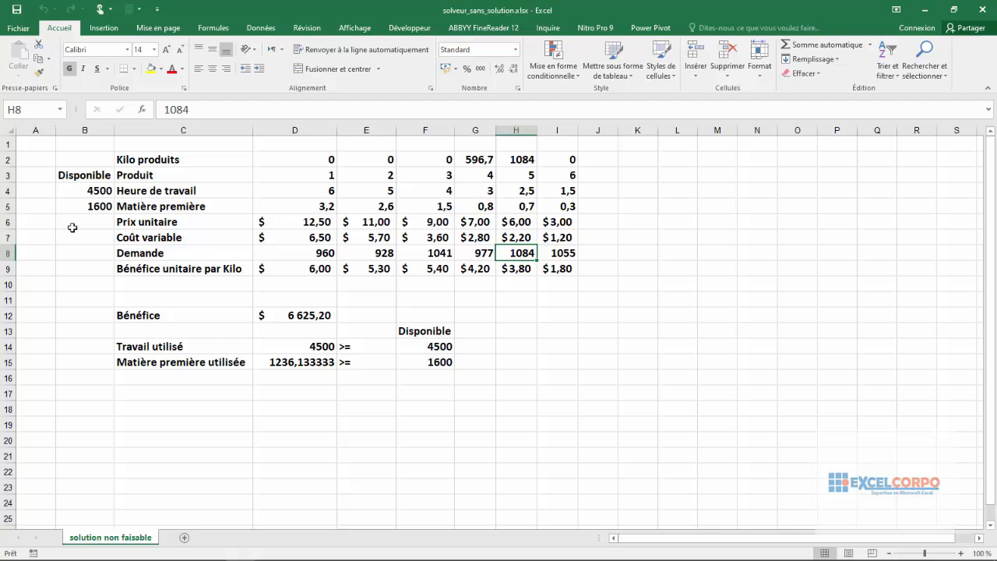
{"action": "left_click", "coordinate": [11, 177]}
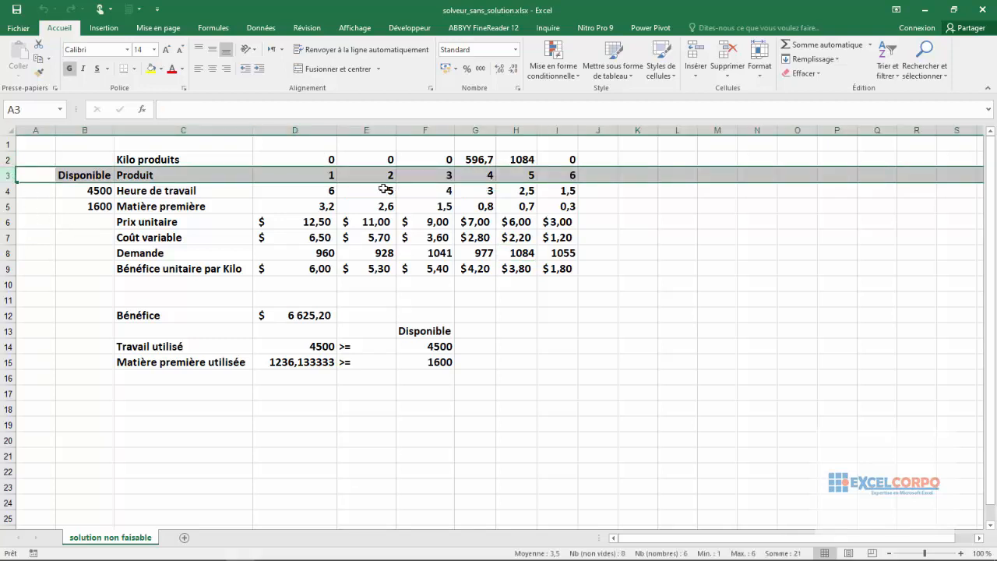
{"action": "left_click", "coordinate": [315, 175]}
{"action": "left_click", "coordinate": [581, 173]}
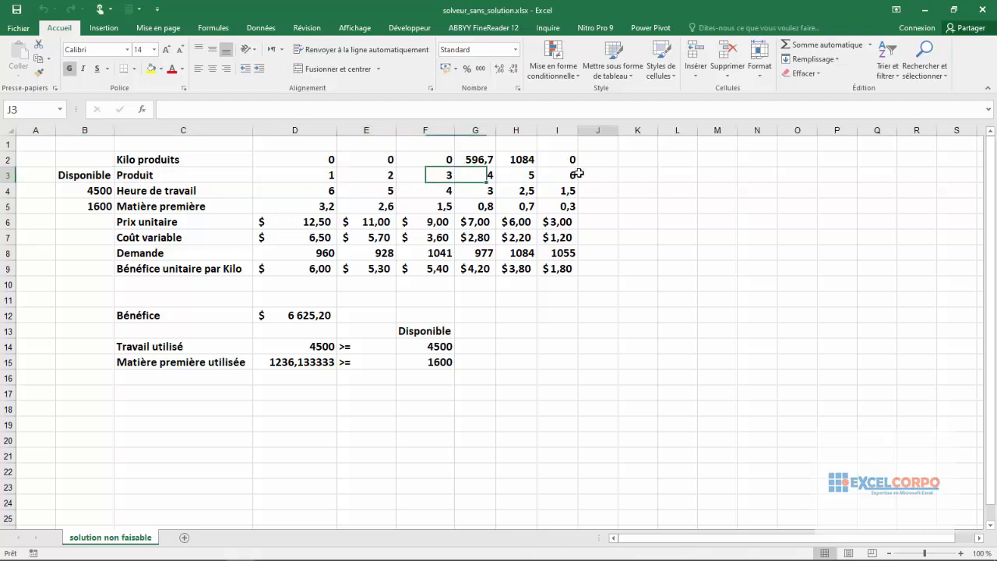
{"action": "left_click", "coordinate": [559, 177]}
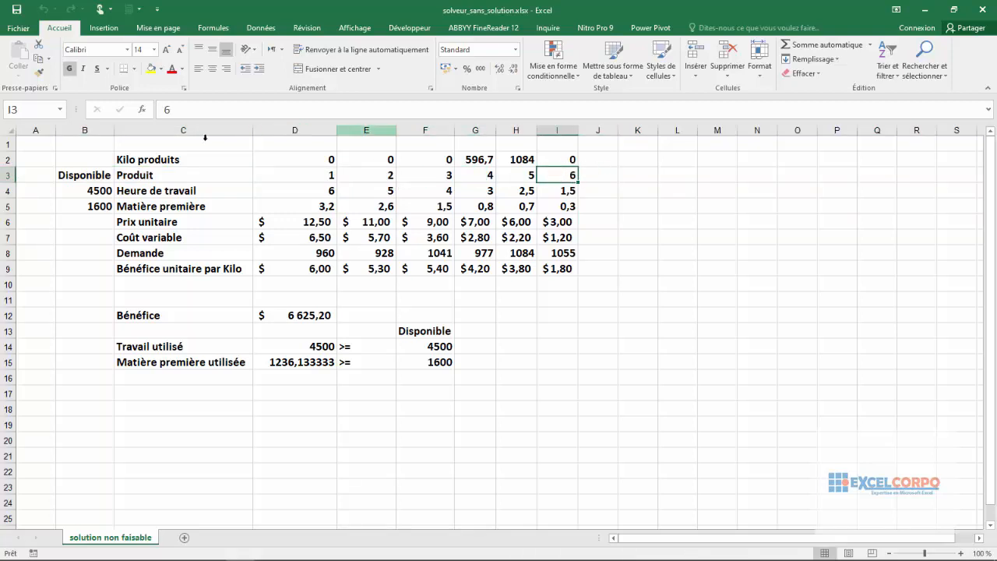
{"action": "left_click", "coordinate": [290, 156]}
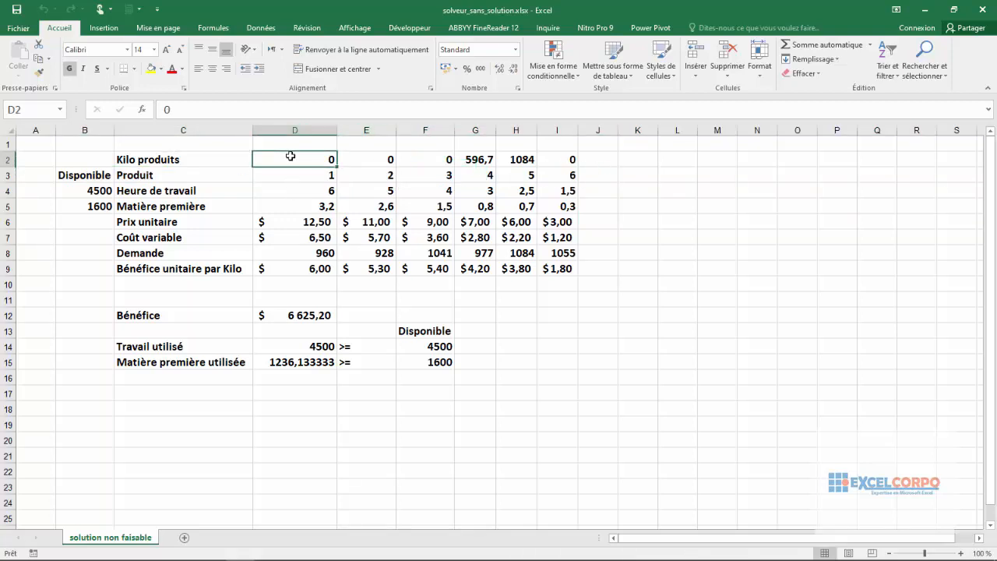
{"action": "left_click_drag", "start_coordinate": [291, 156], "coordinate": [566, 161]}
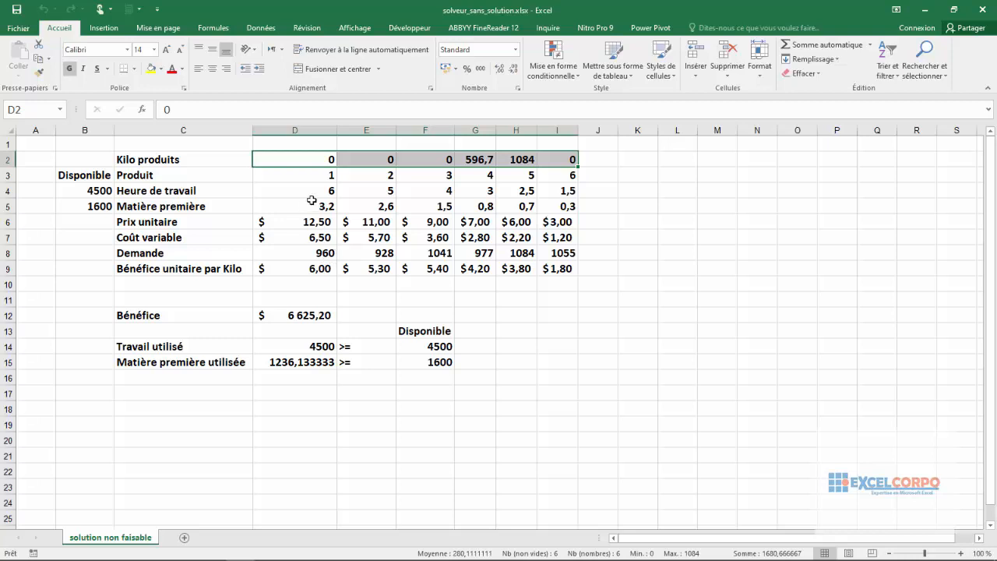
Step: Examine the labour hours and raw material required per kilo for products 1 and 2 in rows 4 and 5
{"action": "left_click", "coordinate": [280, 191]}
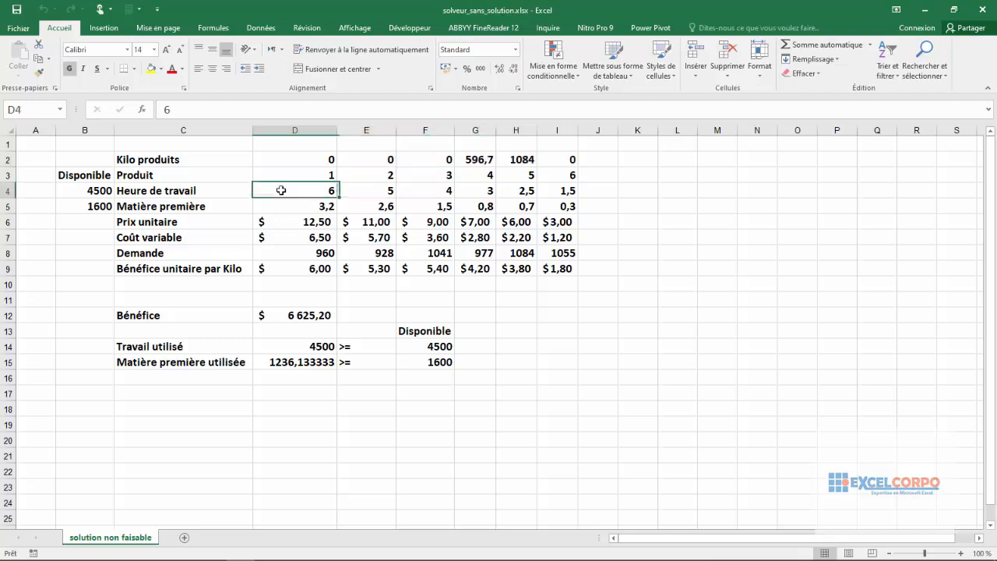
{"action": "left_click", "coordinate": [7, 190]}
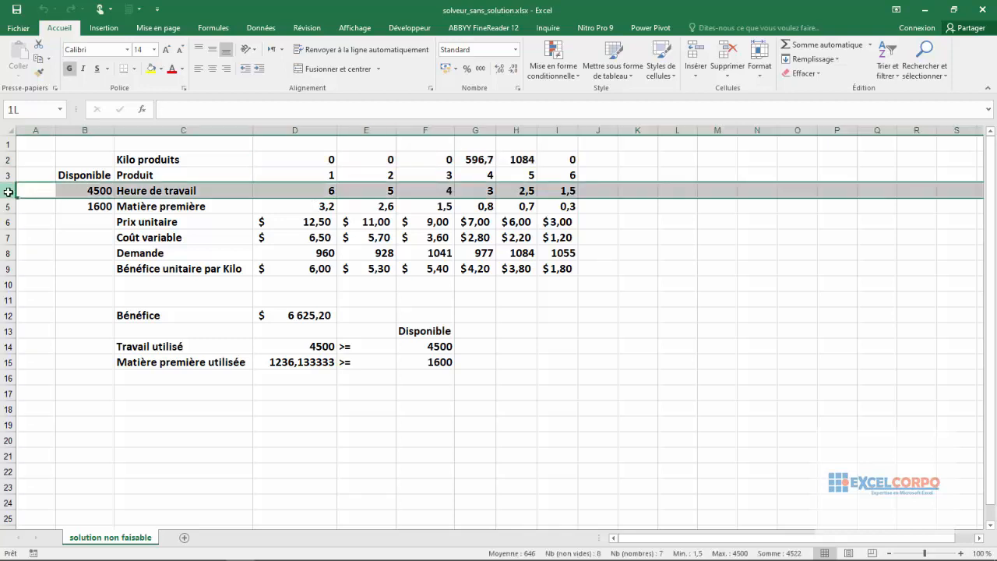
{"action": "left_click", "coordinate": [308, 192]}
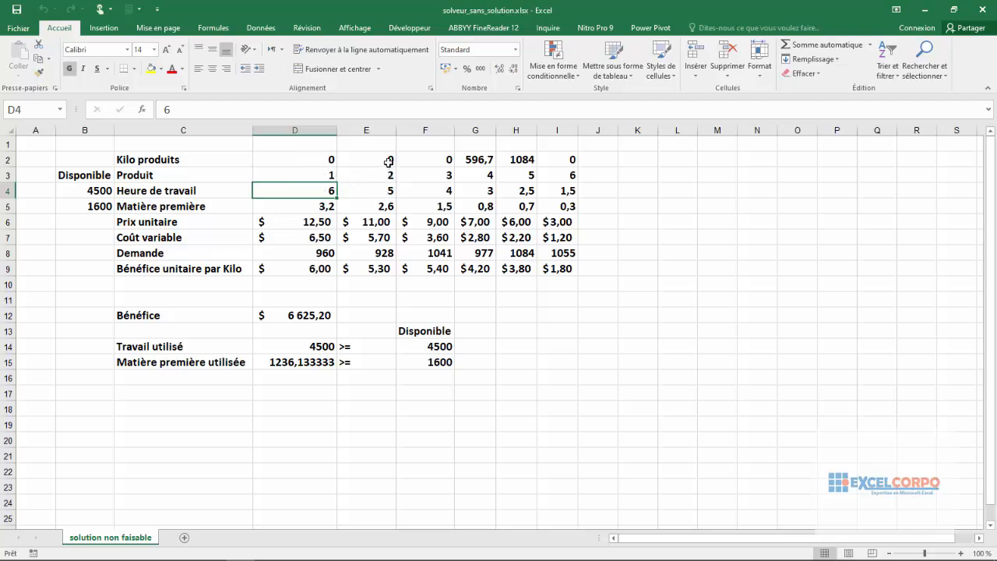
{"action": "left_click", "coordinate": [332, 208]}
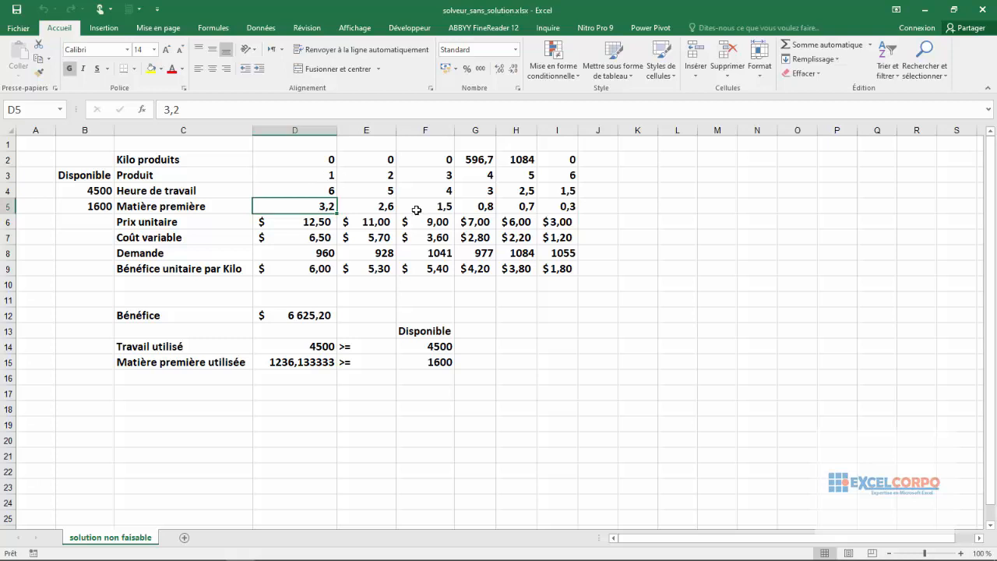
{"action": "left_click", "coordinate": [392, 206]}
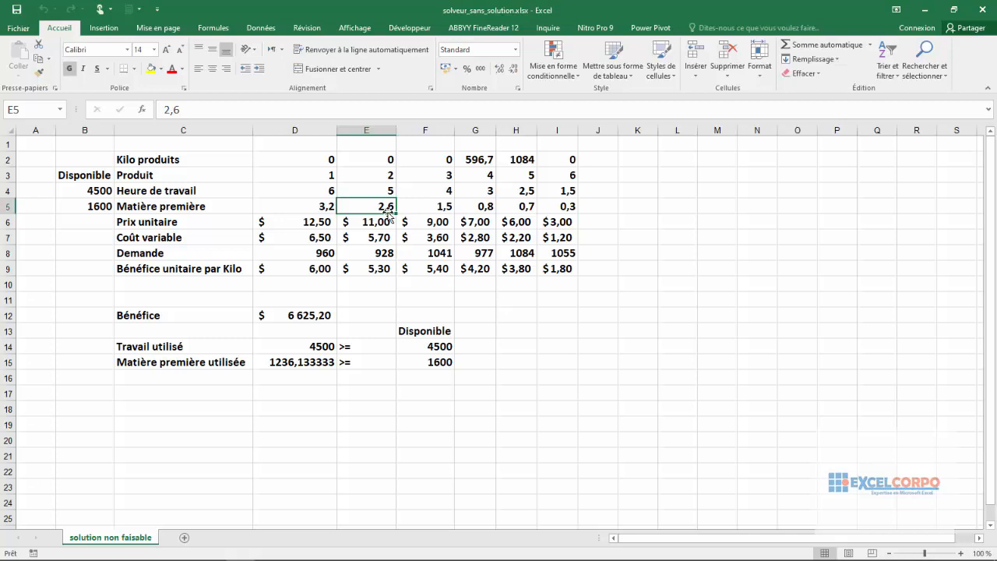
{"action": "left_click", "coordinate": [388, 191]}
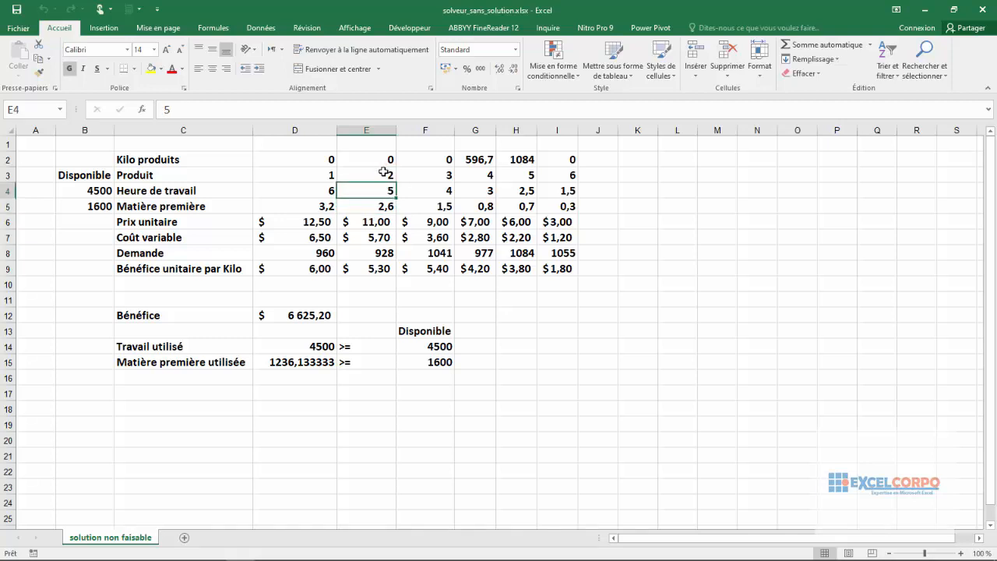
{"action": "left_click", "coordinate": [382, 174]}
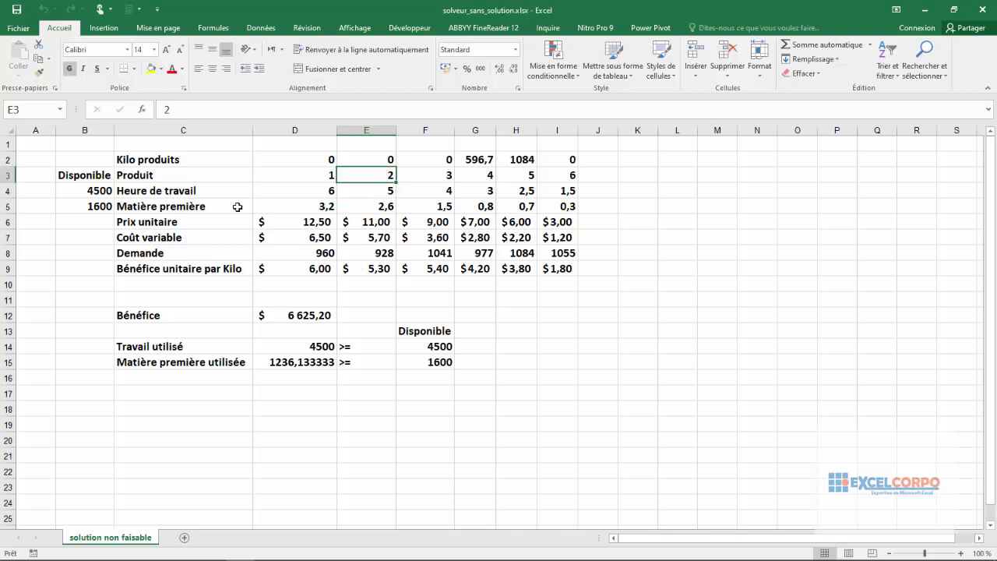
Step: Check the unit prices of the first three products in the Prix unitaire row
{"action": "left_click", "coordinate": [296, 221]}
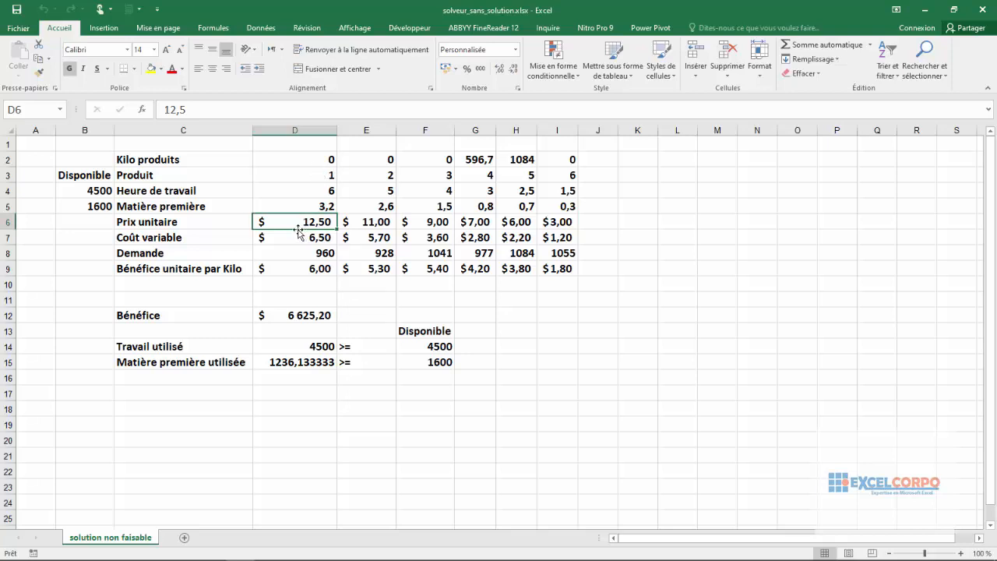
{"action": "left_click", "coordinate": [315, 173]}
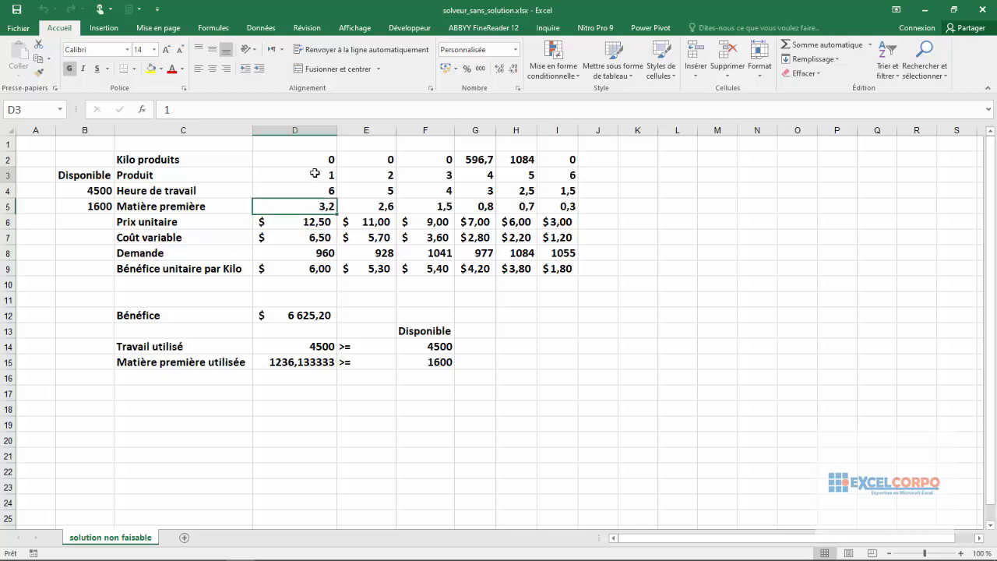
{"action": "left_click", "coordinate": [313, 223]}
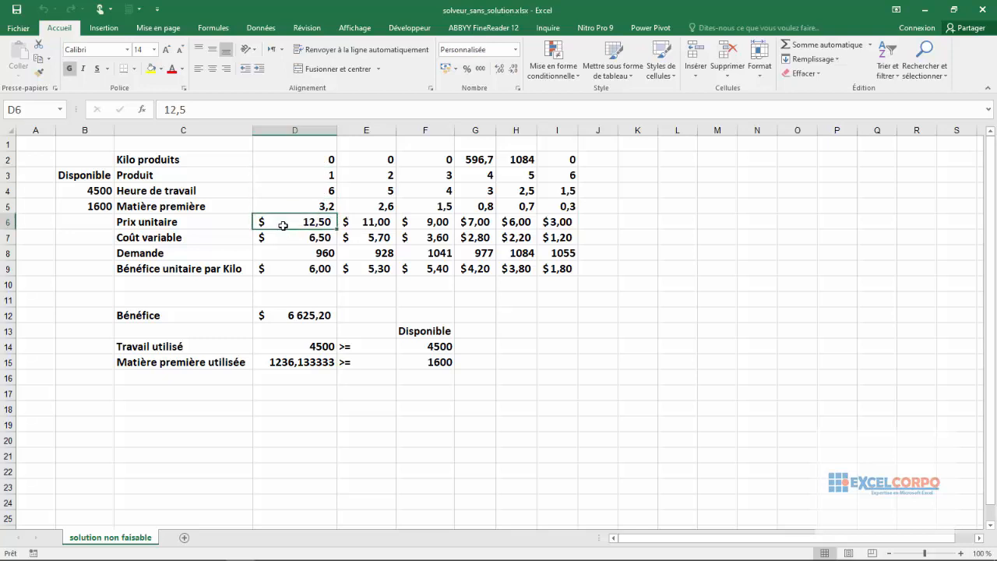
{"action": "left_click", "coordinate": [376, 221]}
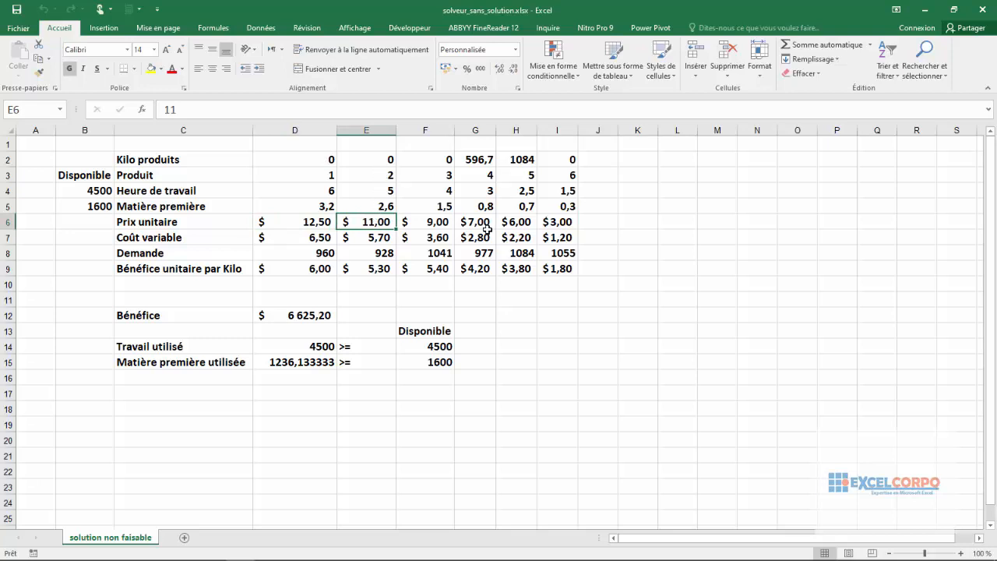
{"action": "left_click", "coordinate": [440, 222]}
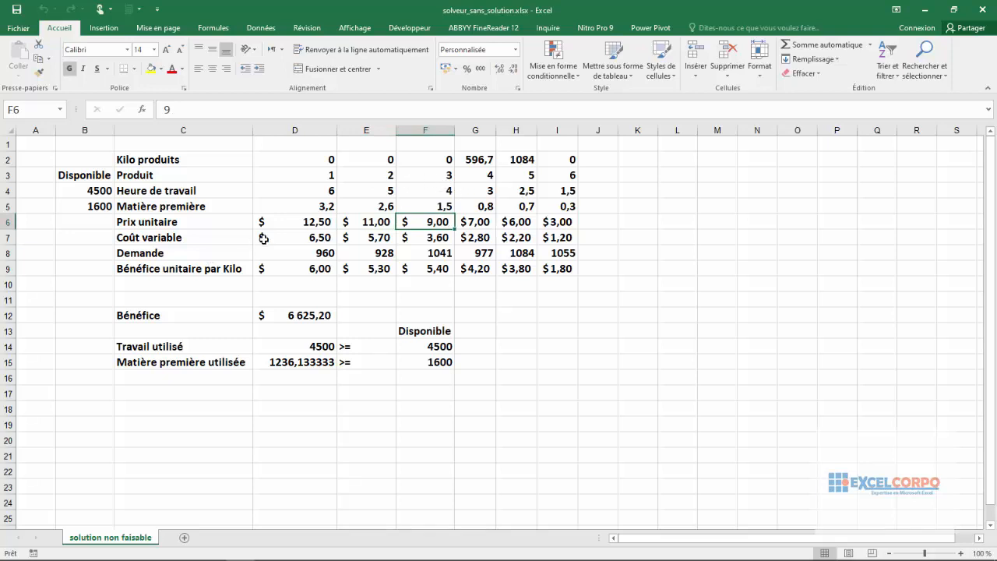
Step: Go through the variable cost of each of the six products in the Coût variable row
{"action": "left_click", "coordinate": [318, 238]}
{"action": "left_click", "coordinate": [377, 233]}
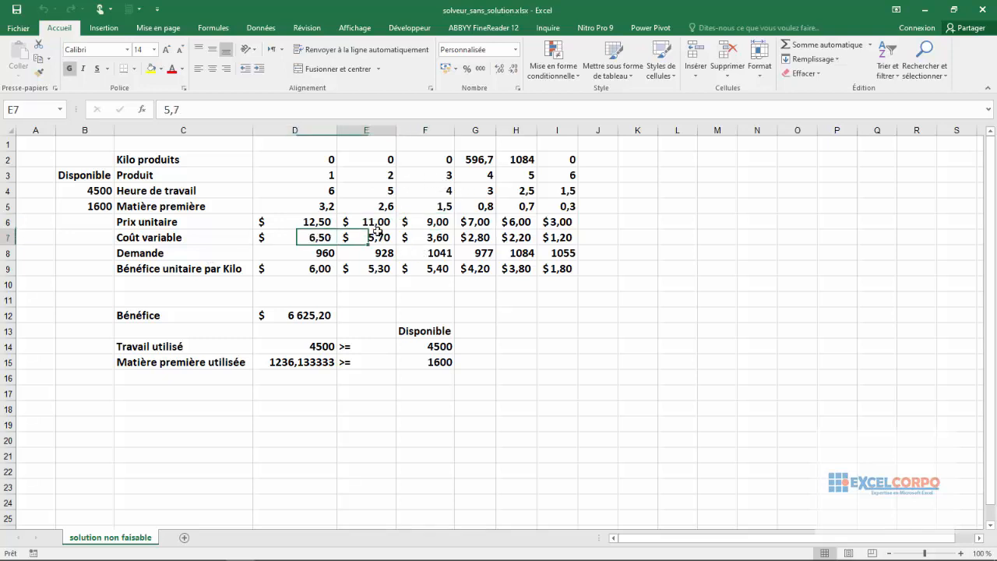
{"action": "left_click", "coordinate": [436, 236]}
{"action": "left_click", "coordinate": [483, 236]}
{"action": "left_click", "coordinate": [528, 237]}
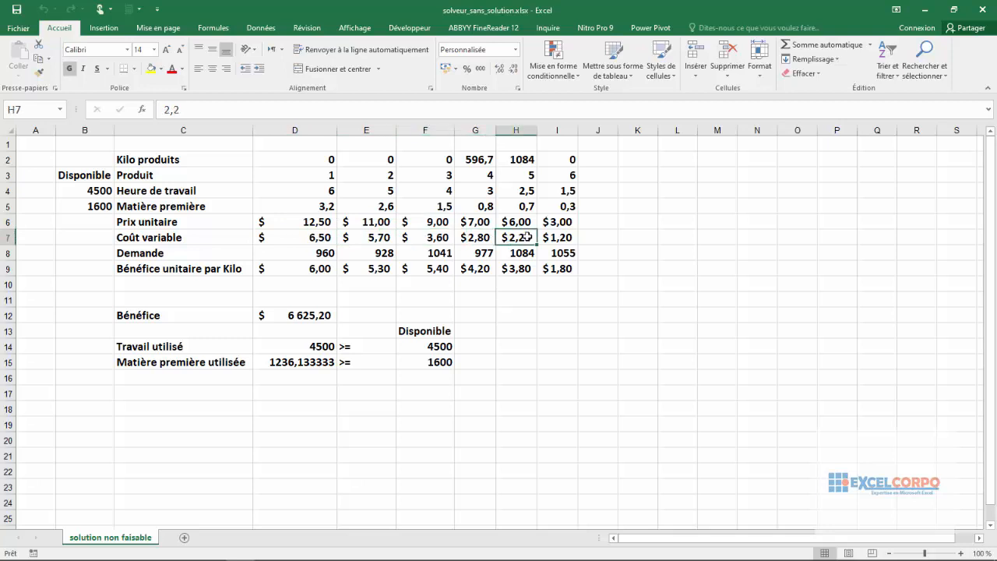
{"action": "left_click", "coordinate": [561, 236]}
Step: Review the demand per product in the Demande row
{"action": "left_click", "coordinate": [285, 251]}
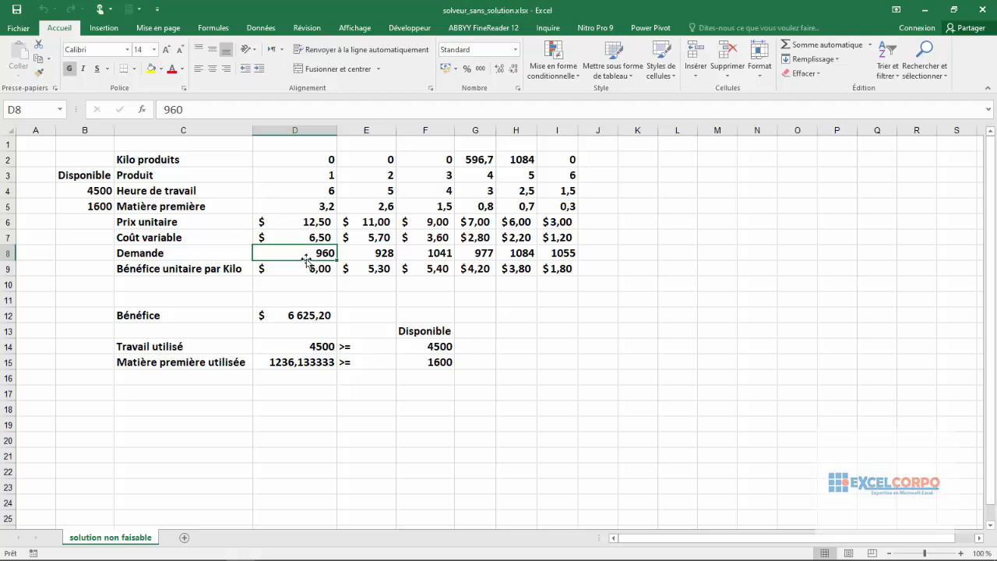
{"action": "left_click", "coordinate": [388, 253]}
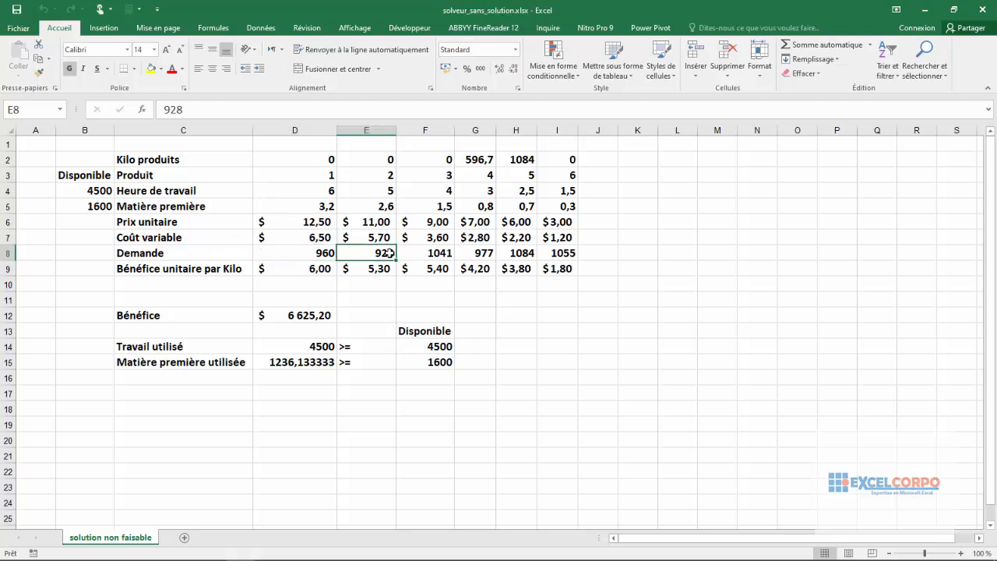
{"action": "left_click", "coordinate": [448, 253]}
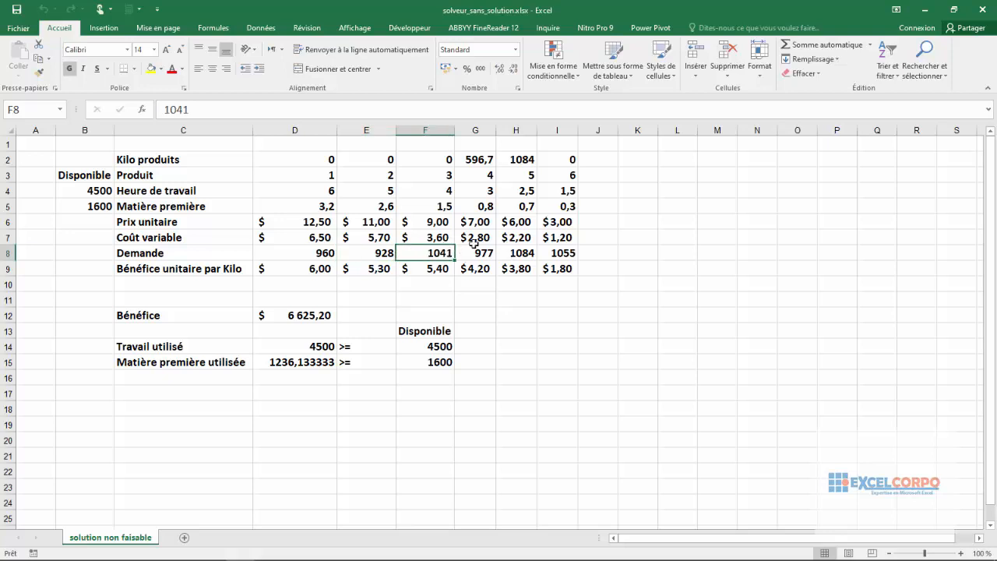
{"action": "left_click", "coordinate": [541, 253]}
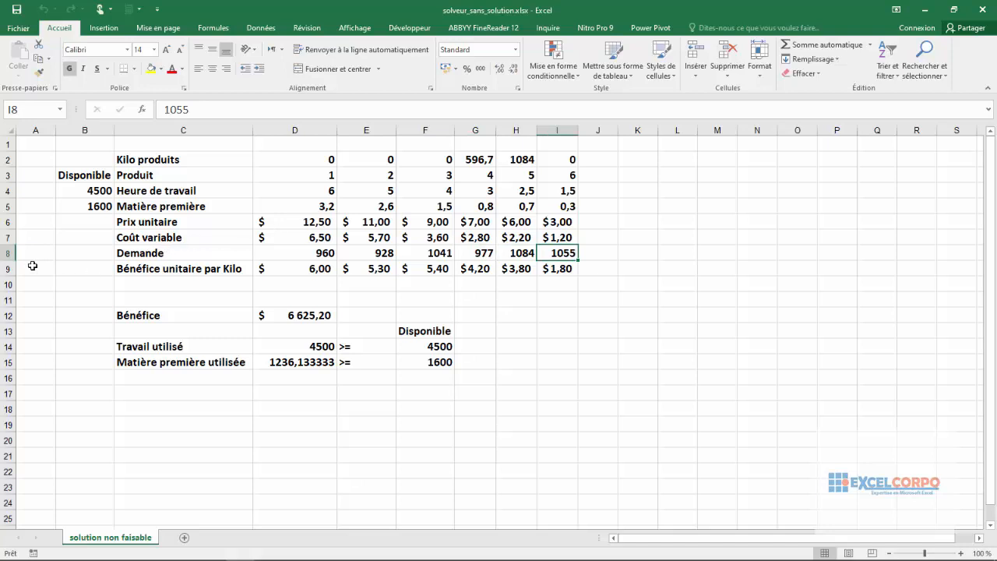
Step: Inspect the formulas in D9:F9 that compute the unit profit per kilo from unit price and variable cost
{"action": "left_click", "coordinate": [295, 271]}
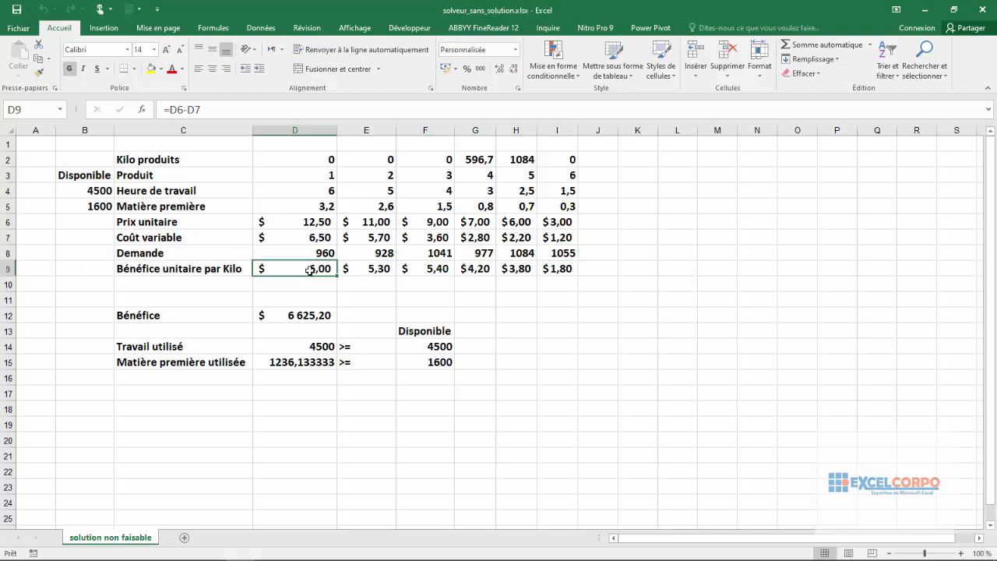
{"action": "double_click", "coordinate": [380, 270]}
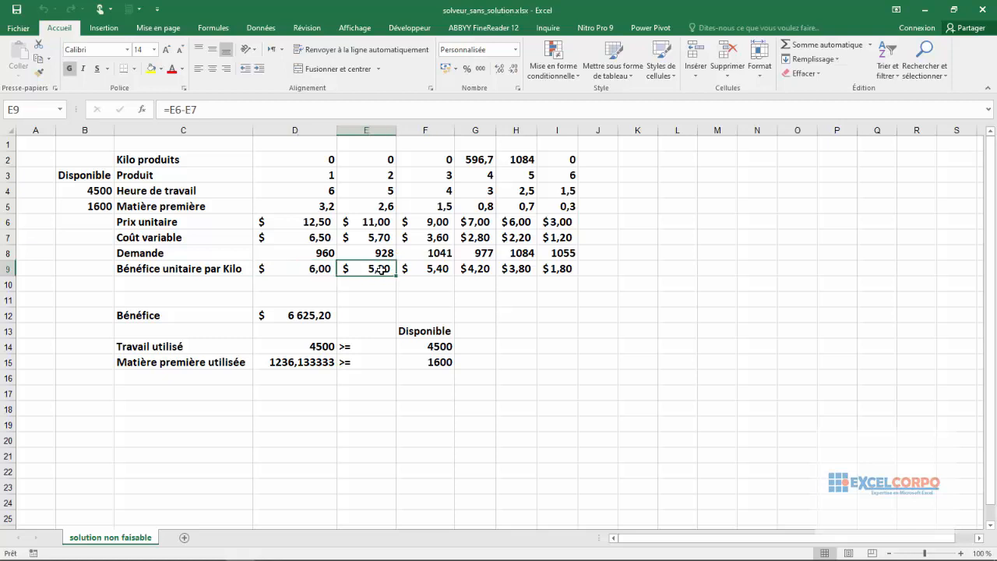
{"action": "key", "text": "Return"}
{"action": "left_click", "coordinate": [313, 269]}
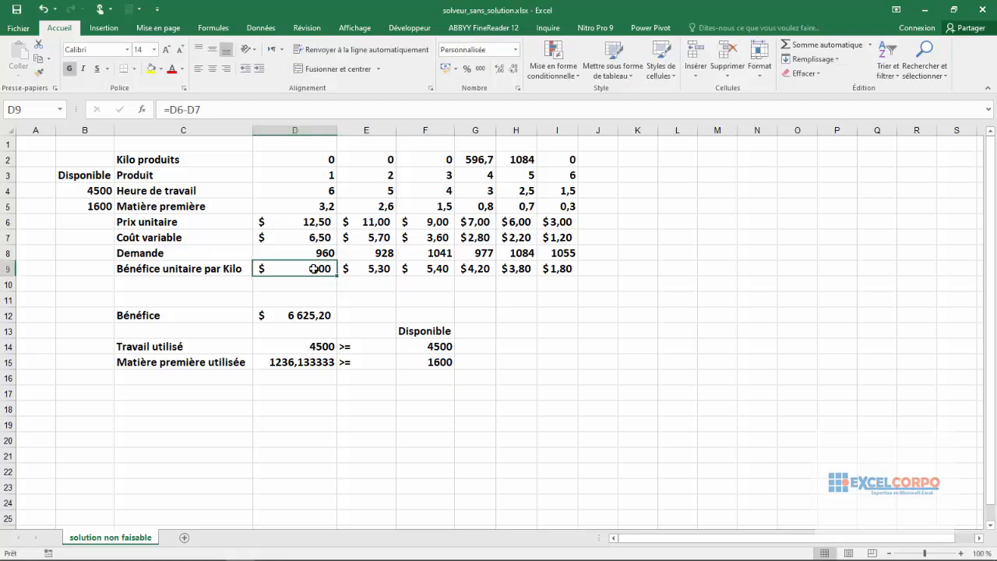
{"action": "left_click", "coordinate": [181, 109]}
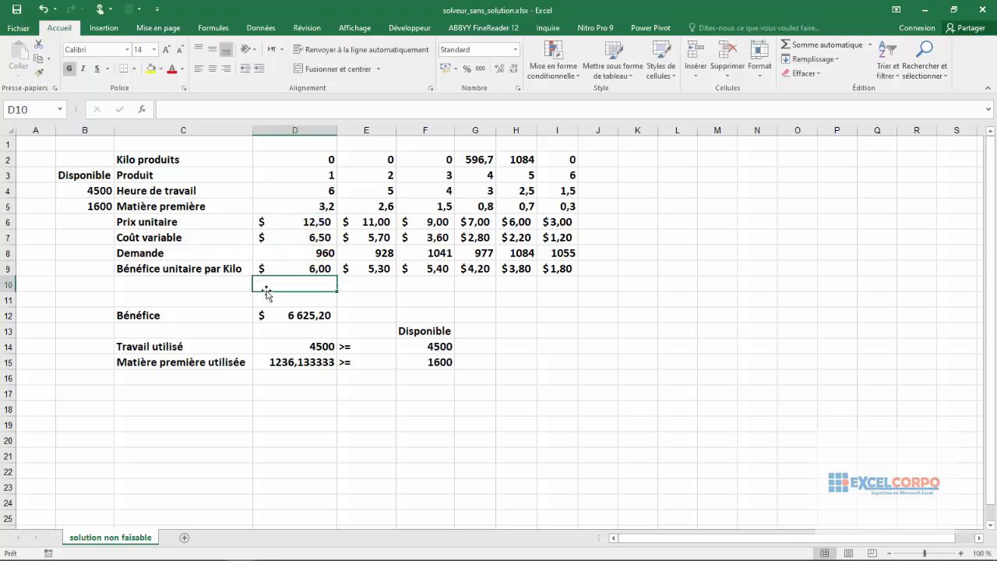
{"action": "left_click", "coordinate": [293, 268]}
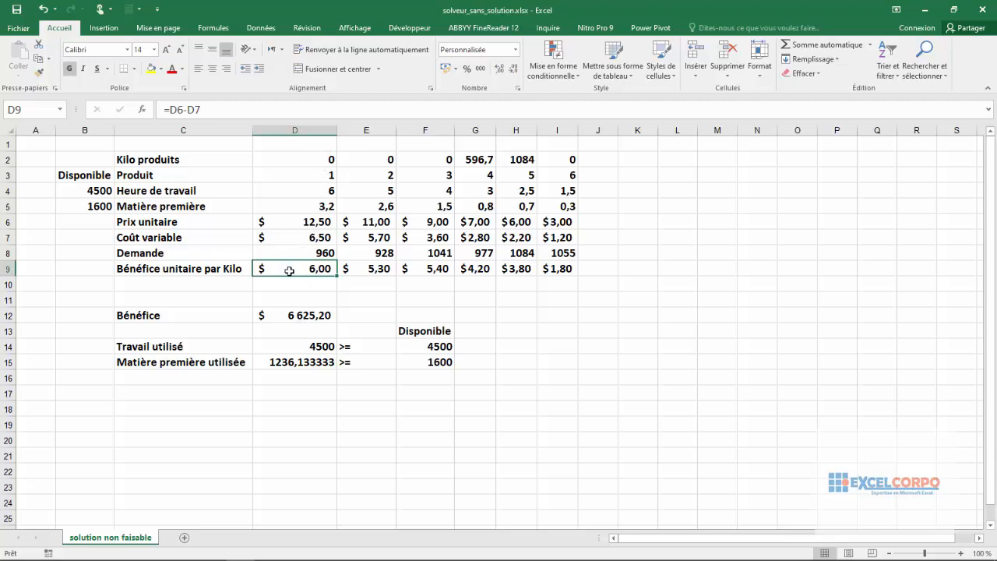
{"action": "left_click", "coordinate": [388, 270]}
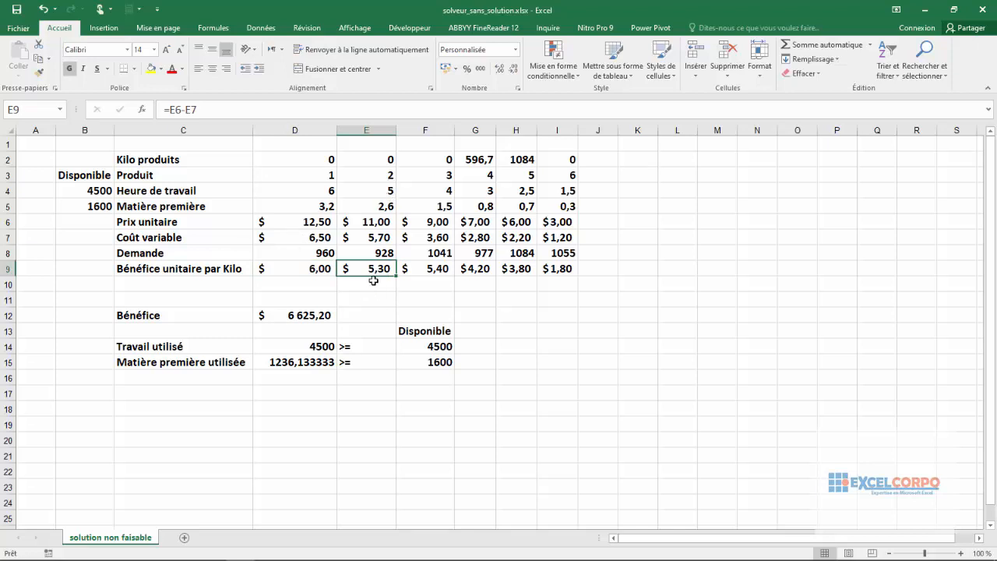
{"action": "left_click", "coordinate": [434, 271]}
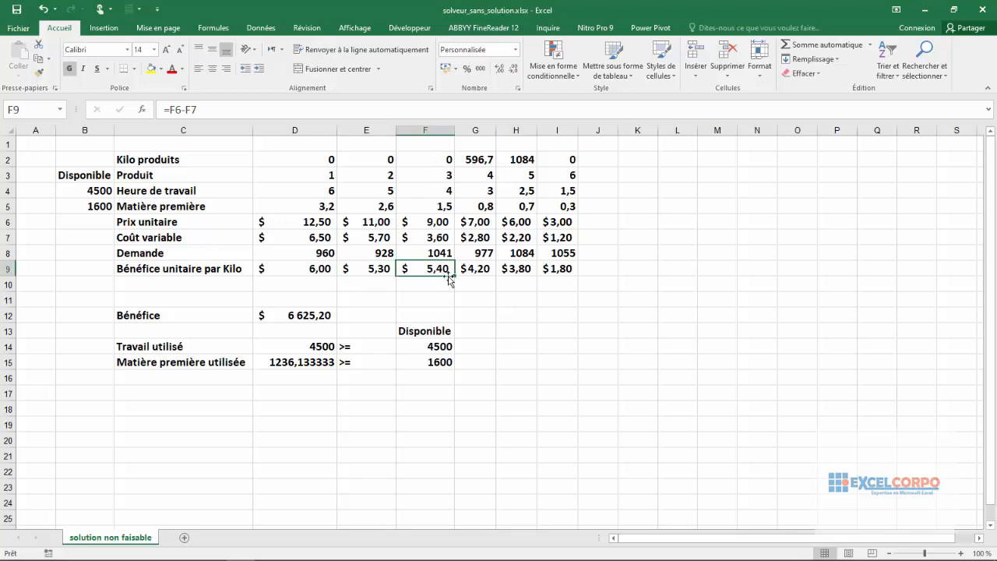
Step: Widen column B and review the available labour hours and raw material in B4:B5
{"action": "left_click_drag", "start_coordinate": [113, 131], "coordinate": [133, 131]}
{"action": "left_click_drag", "start_coordinate": [89, 190], "coordinate": [91, 205]}
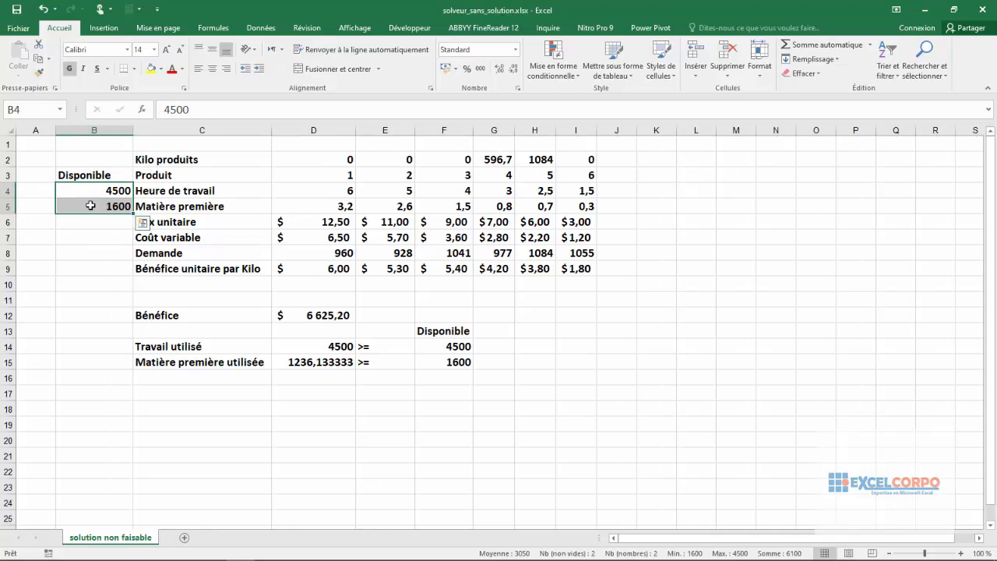
{"action": "left_click", "coordinate": [103, 194]}
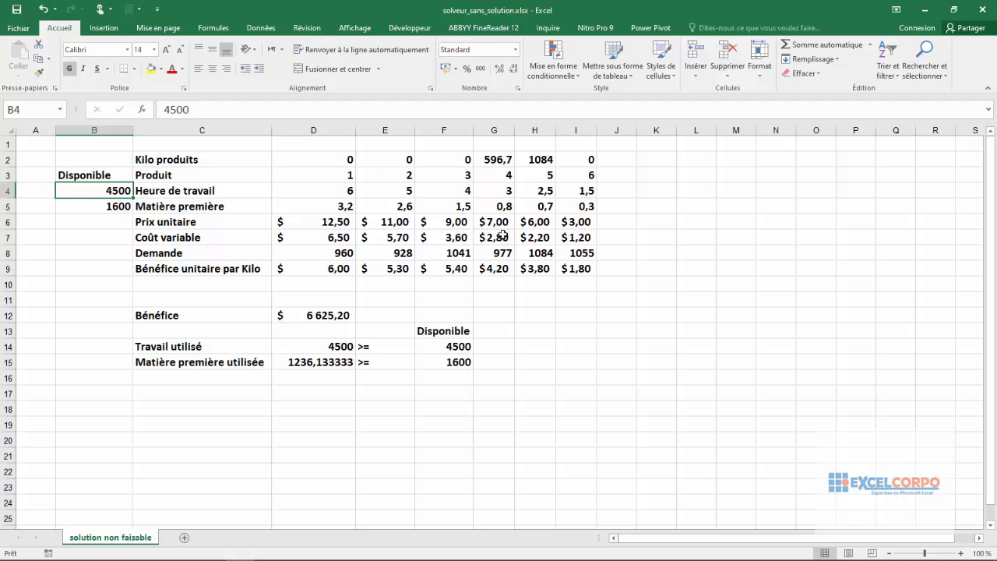
{"action": "left_click", "coordinate": [107, 207]}
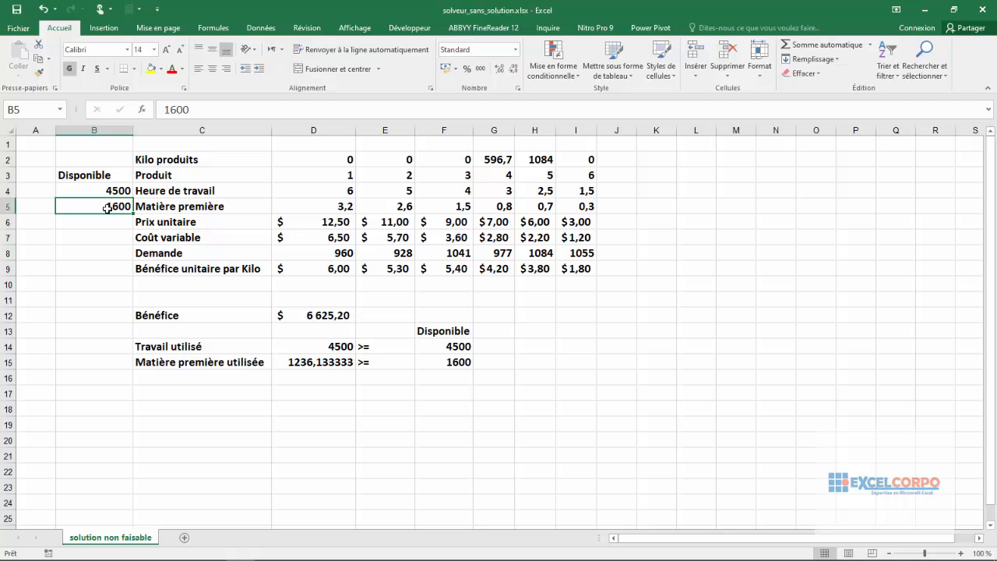
Step: Inspect the SOMMEPROD formula in D12 that computes the total profit from unit profits and kilos produced
{"action": "left_click", "coordinate": [305, 320]}
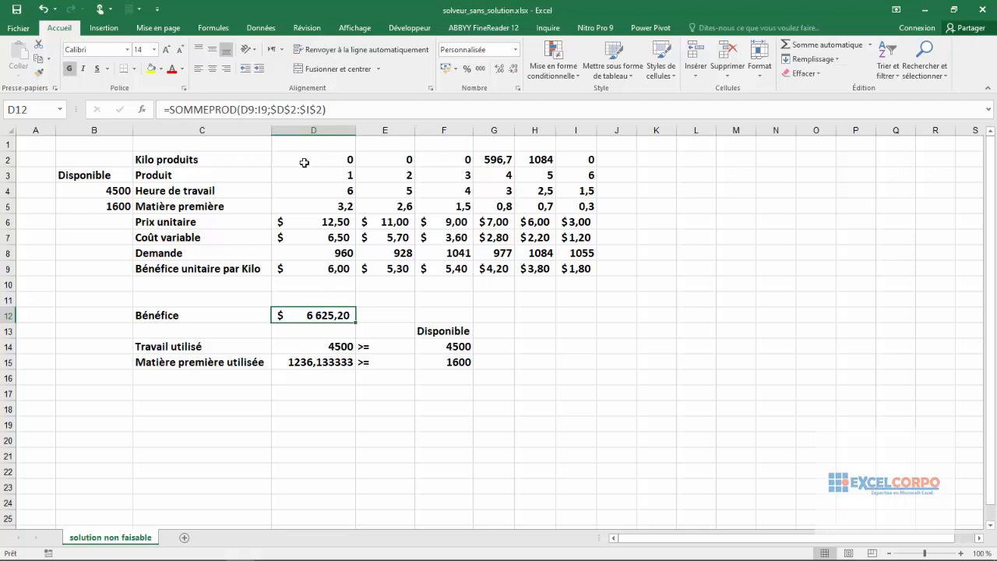
{"action": "left_click", "coordinate": [228, 111]}
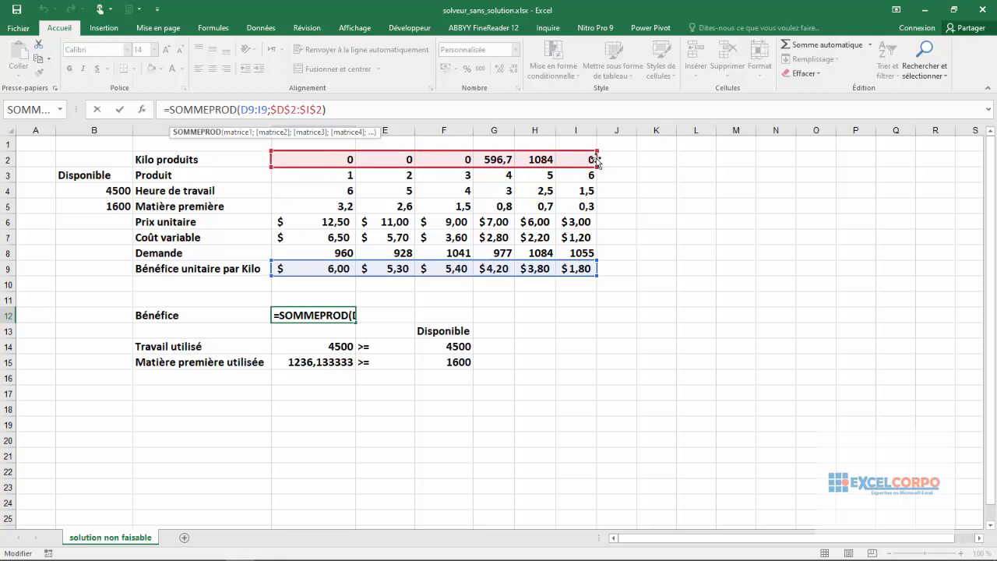
{"action": "left_click", "coordinate": [344, 113]}
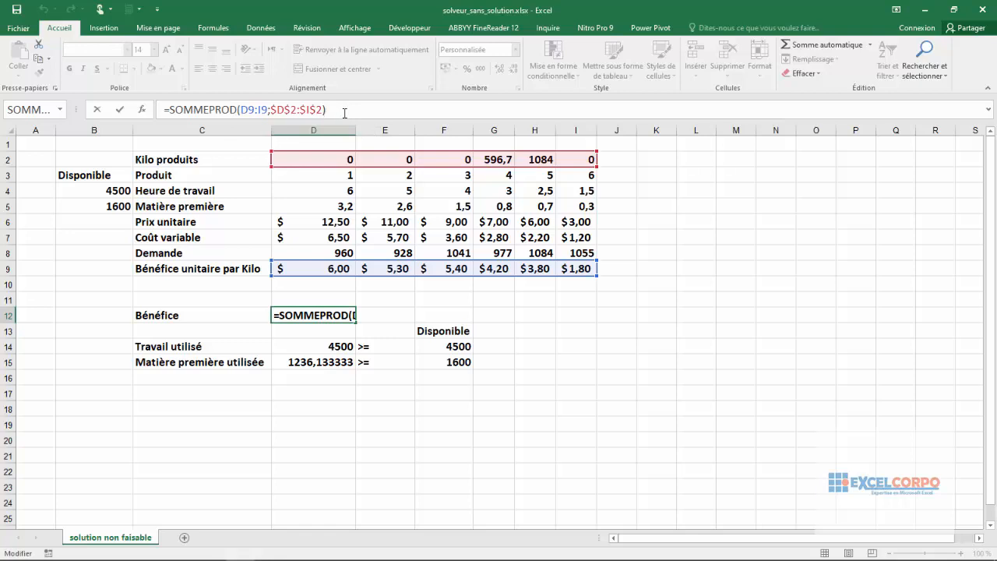
{"action": "key", "text": "Return"}
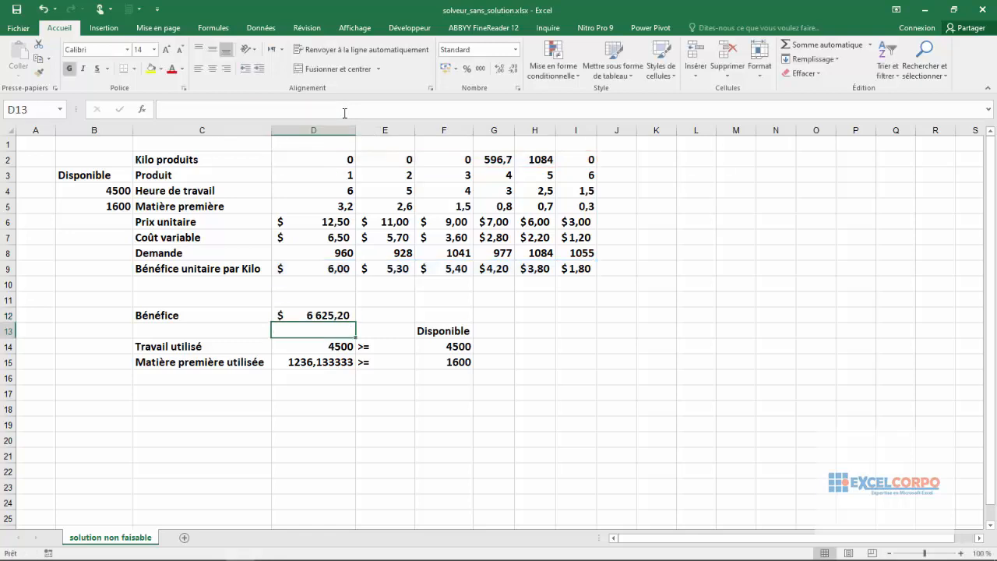
{"action": "left_click", "coordinate": [302, 314]}
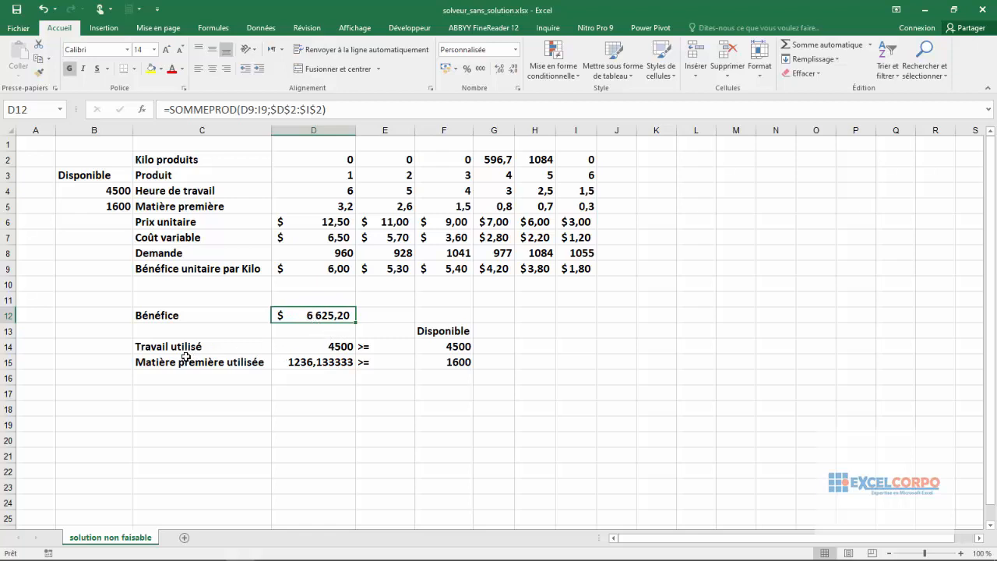
Step: Inspect the SOMMEPROD formulas in D14 and D15 that compute the labour and raw material used
{"action": "left_click", "coordinate": [310, 346]}
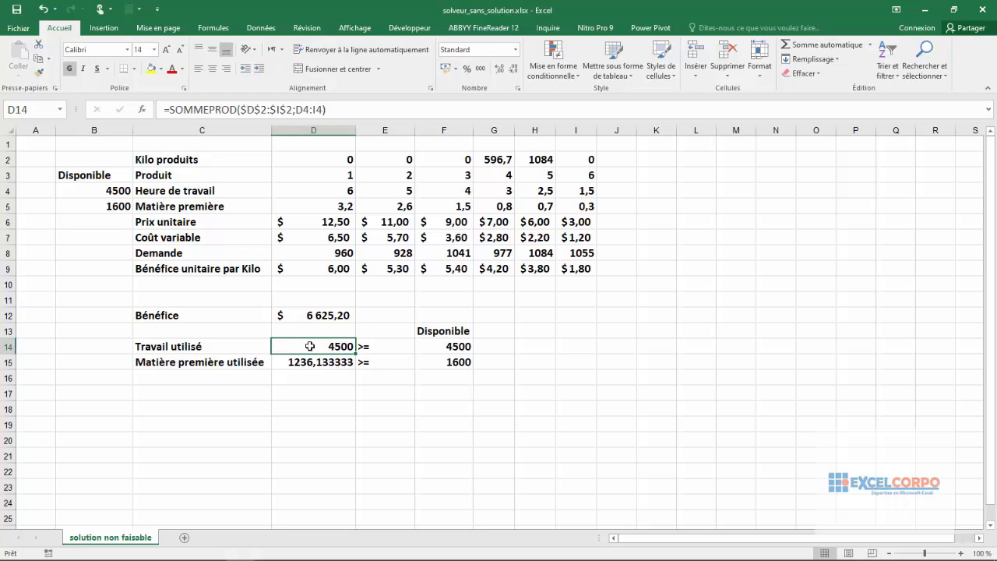
{"action": "left_click", "coordinate": [274, 110]}
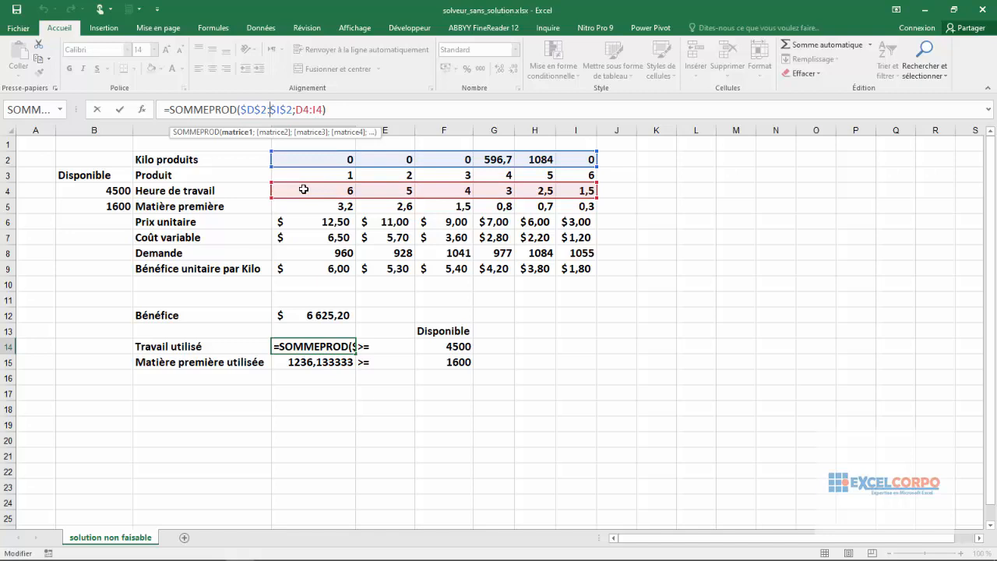
{"action": "left_click", "coordinate": [332, 111]}
{"action": "key", "text": "Return"}
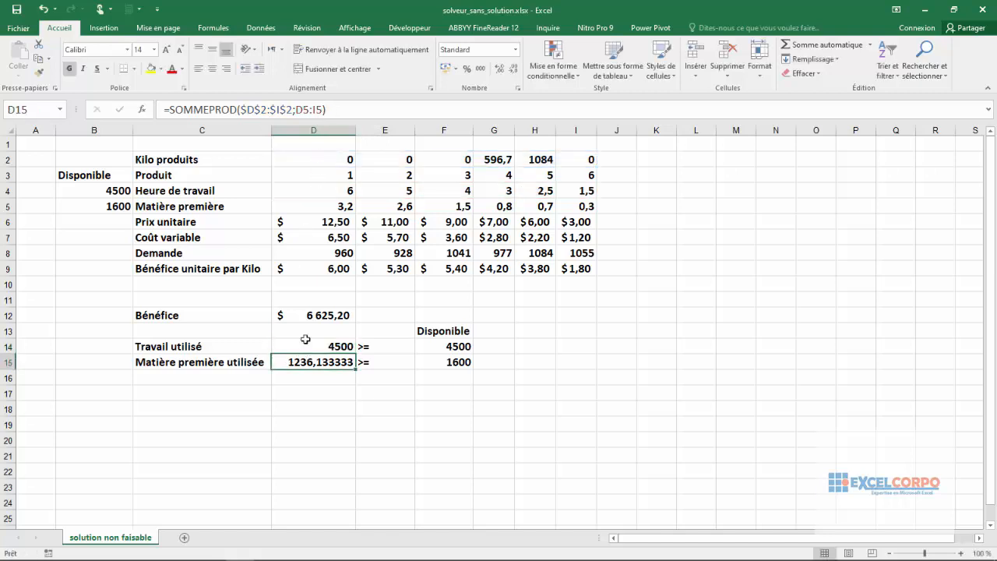
{"action": "left_click", "coordinate": [262, 112]}
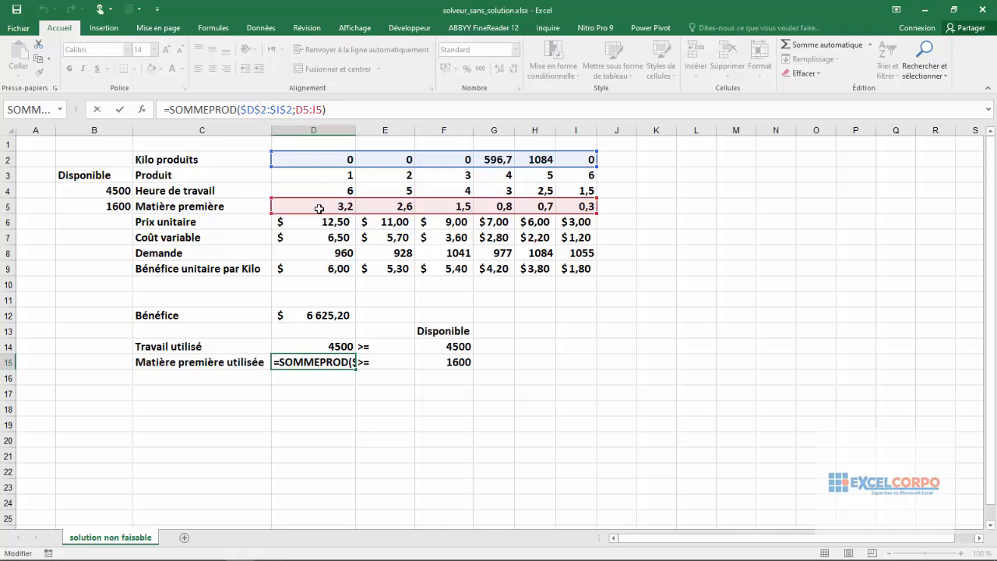
{"action": "key", "text": "Return"}
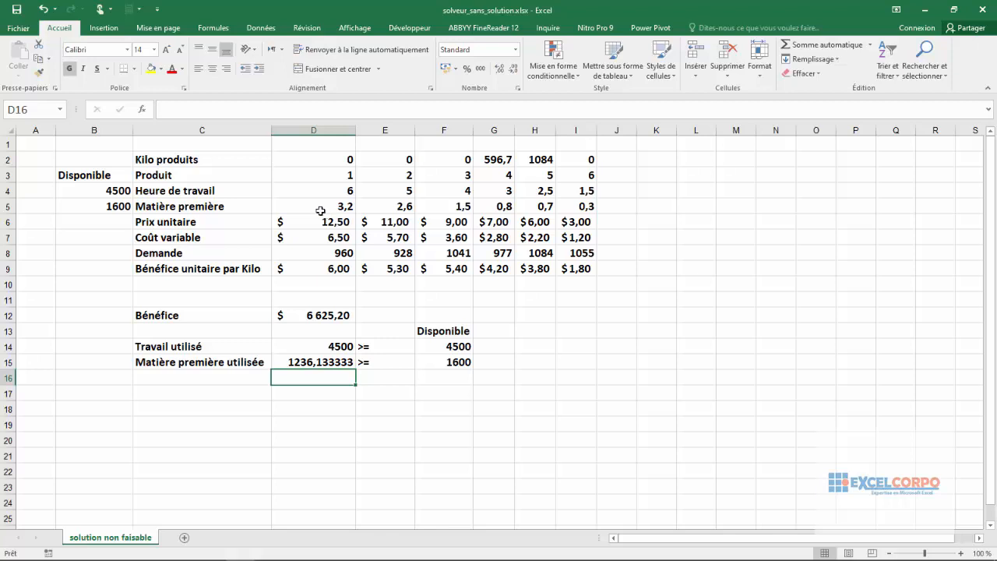
Step: Review the demand in D8, the profit objective in D12 and the variable cells D2:I2 for the kilos produced
{"action": "left_click", "coordinate": [320, 286]}
{"action": "left_click", "coordinate": [319, 251]}
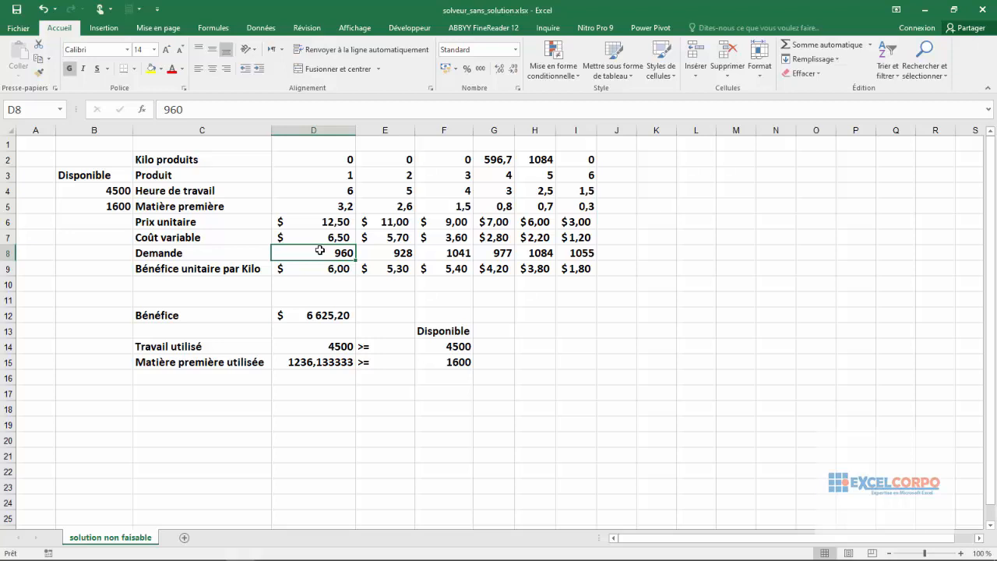
{"action": "left_click", "coordinate": [333, 163]}
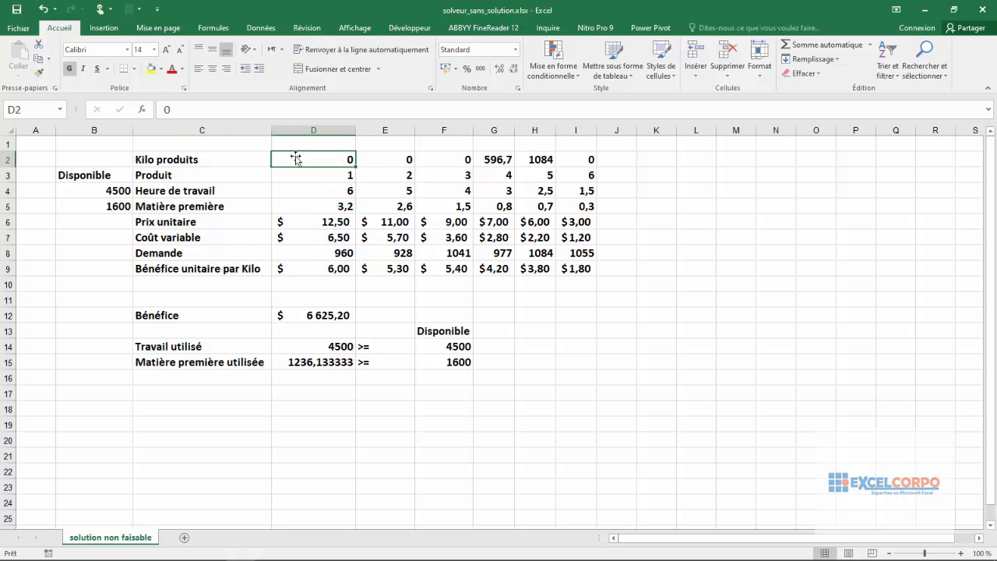
{"action": "left_click", "coordinate": [331, 315]}
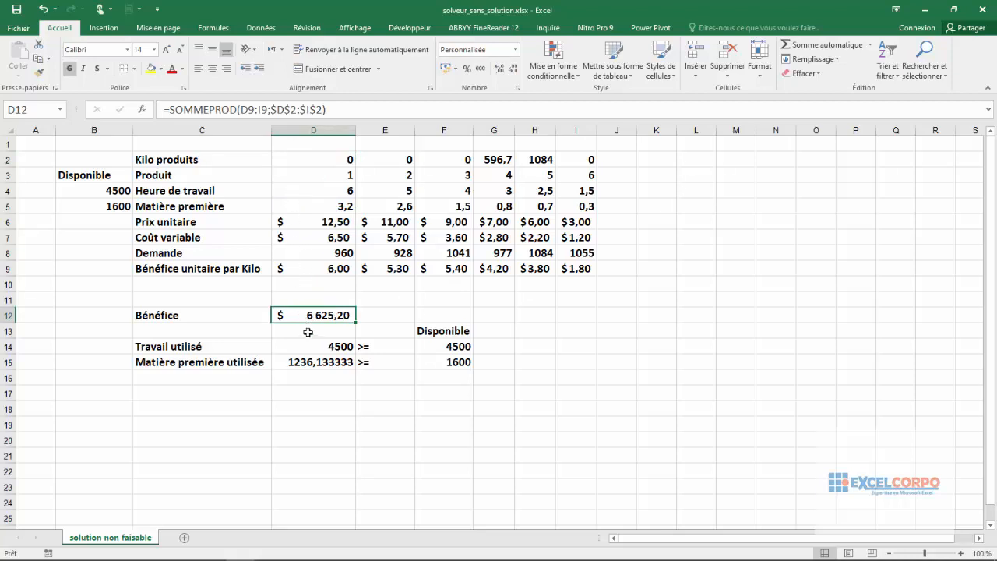
{"action": "left_click", "coordinate": [322, 158]}
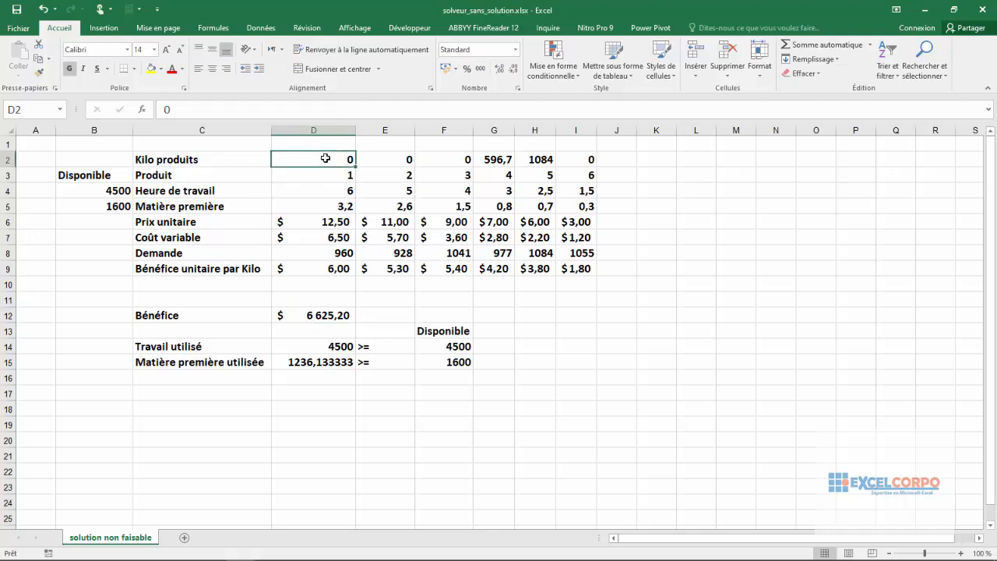
{"action": "left_click_drag", "start_coordinate": [325, 158], "coordinate": [573, 153]}
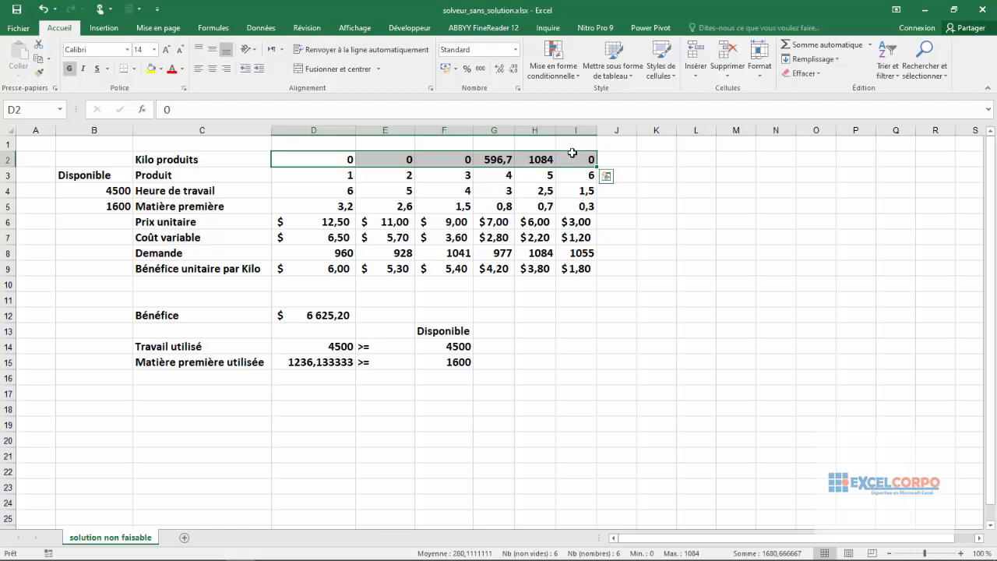
Step: Compare the resources used in D14:D15 with those available in F14:F15, and the kilos produced in D2 with the demand in D8
{"action": "left_click", "coordinate": [344, 358]}
{"action": "left_click", "coordinate": [323, 345]}
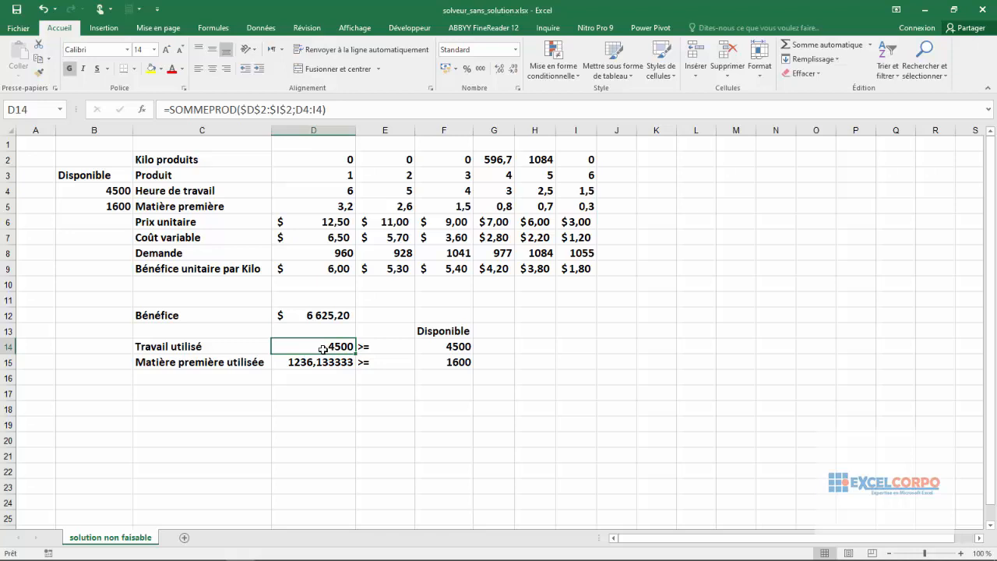
{"action": "left_click", "coordinate": [454, 346]}
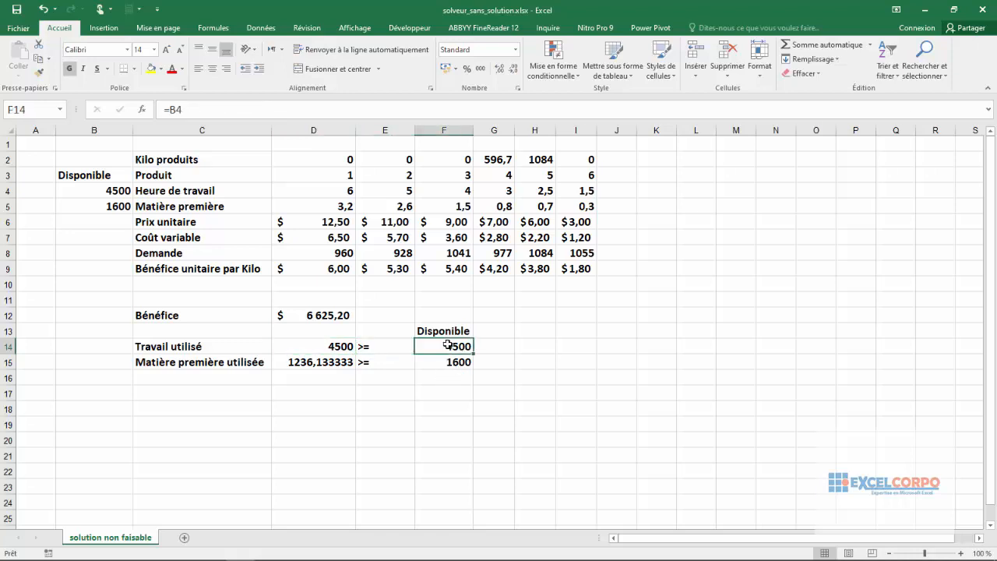
{"action": "left_click", "coordinate": [305, 360]}
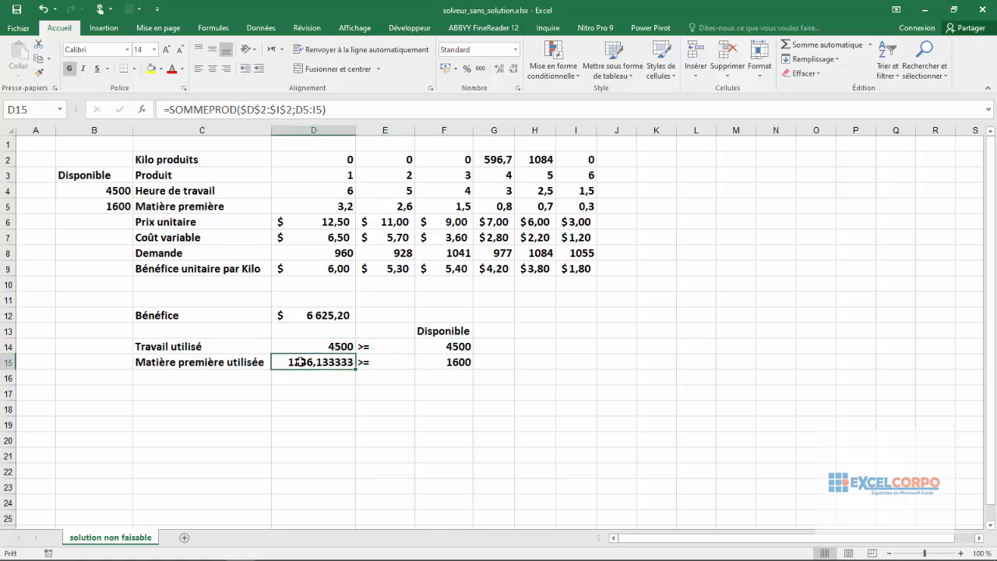
{"action": "left_click", "coordinate": [435, 357]}
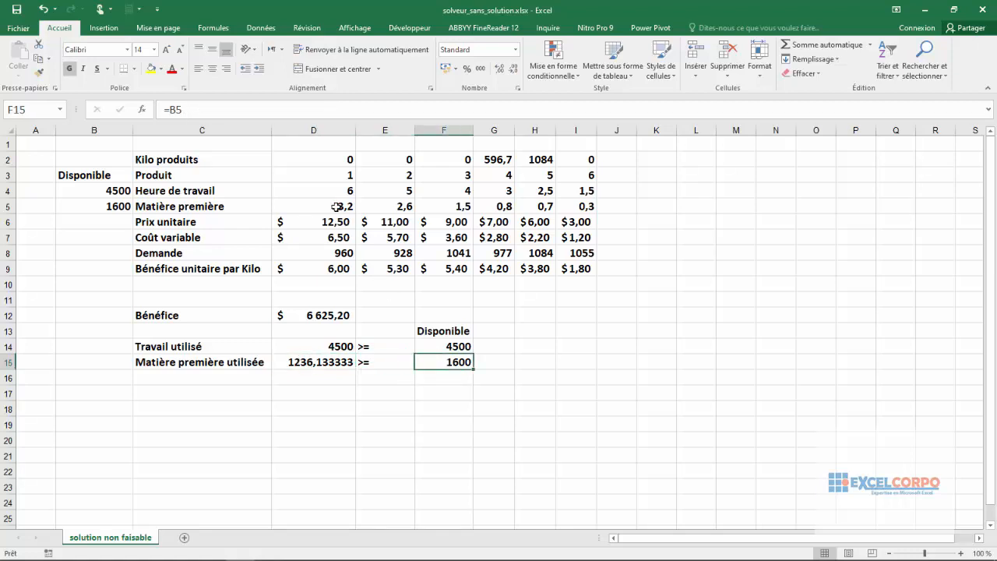
{"action": "left_click", "coordinate": [340, 161]}
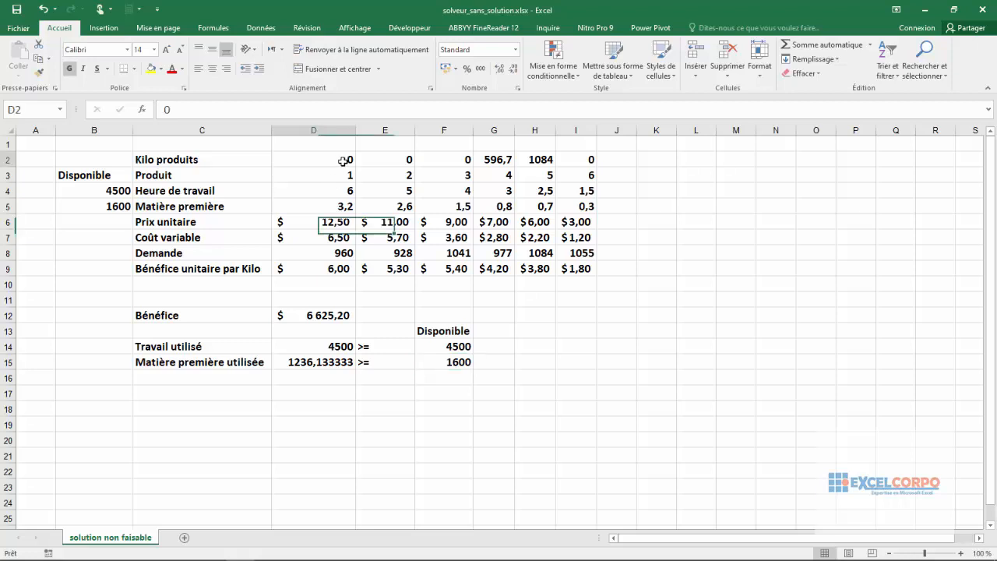
{"action": "left_click", "coordinate": [334, 251]}
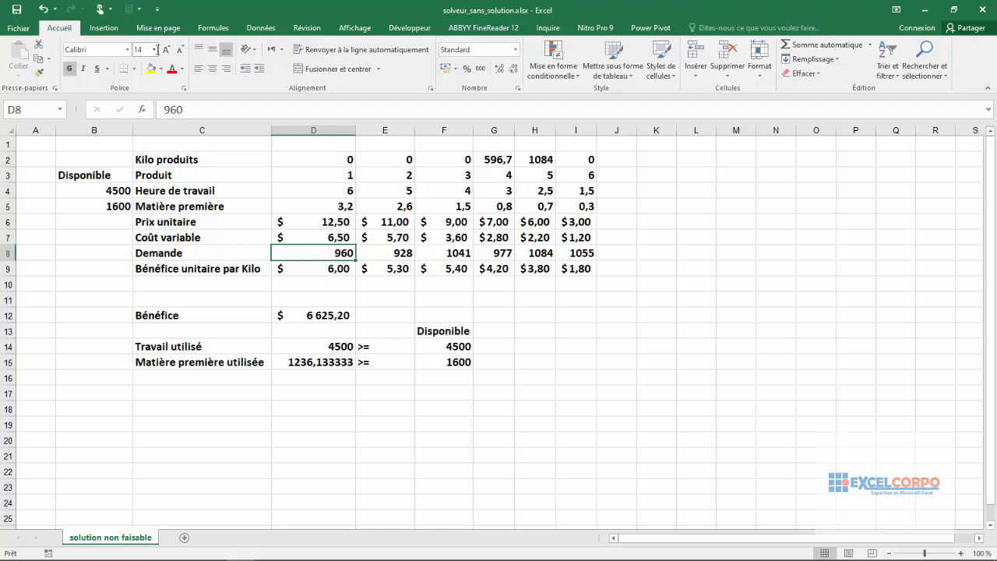
Step: Open the Solver parameters and review the objective, the variable cells and the two existing constraints
{"action": "left_click", "coordinate": [262, 28]}
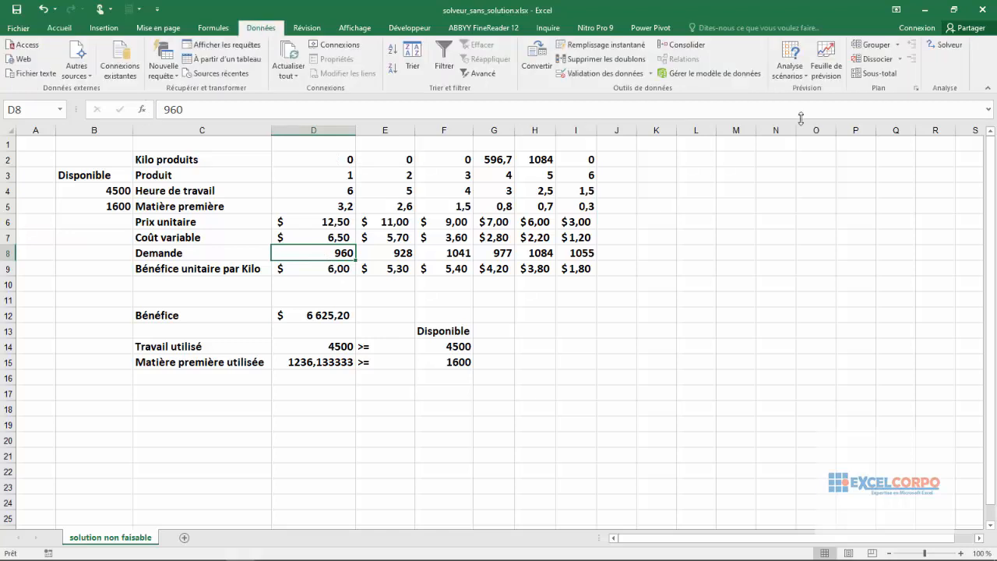
{"action": "left_click", "coordinate": [956, 51]}
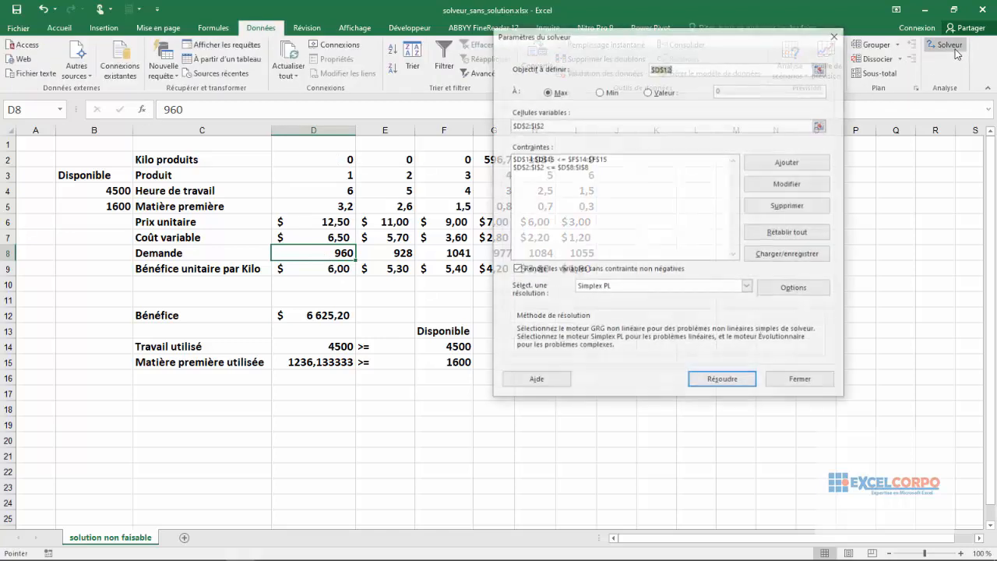
{"action": "left_click_drag", "start_coordinate": [636, 40], "coordinate": [680, 101]}
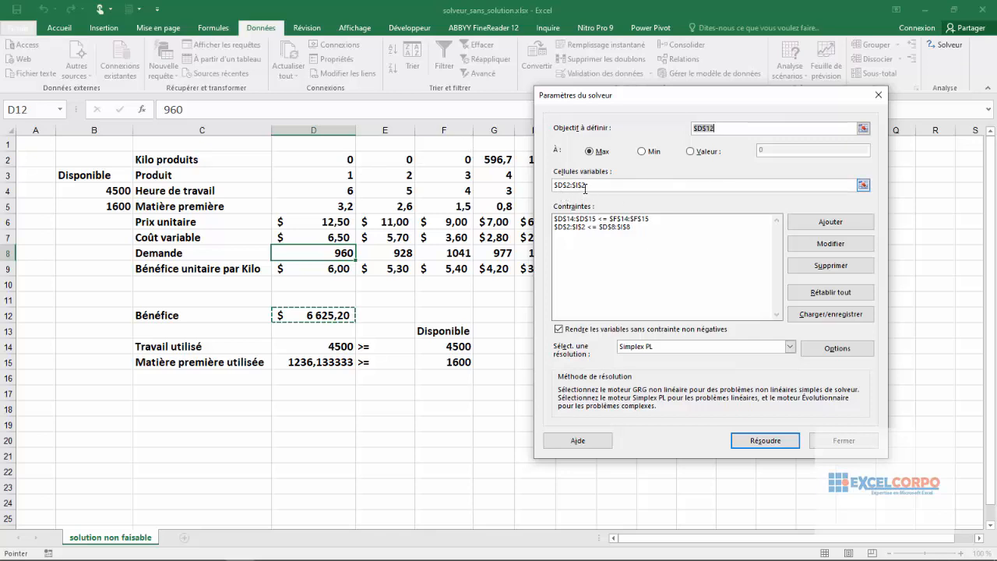
{"action": "left_click", "coordinate": [576, 219]}
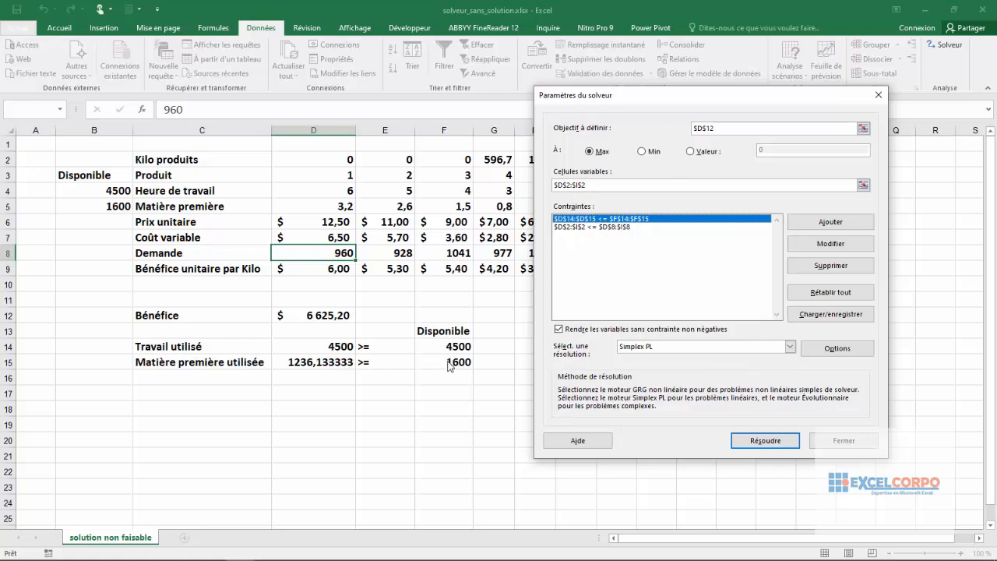
{"action": "left_click", "coordinate": [609, 228]}
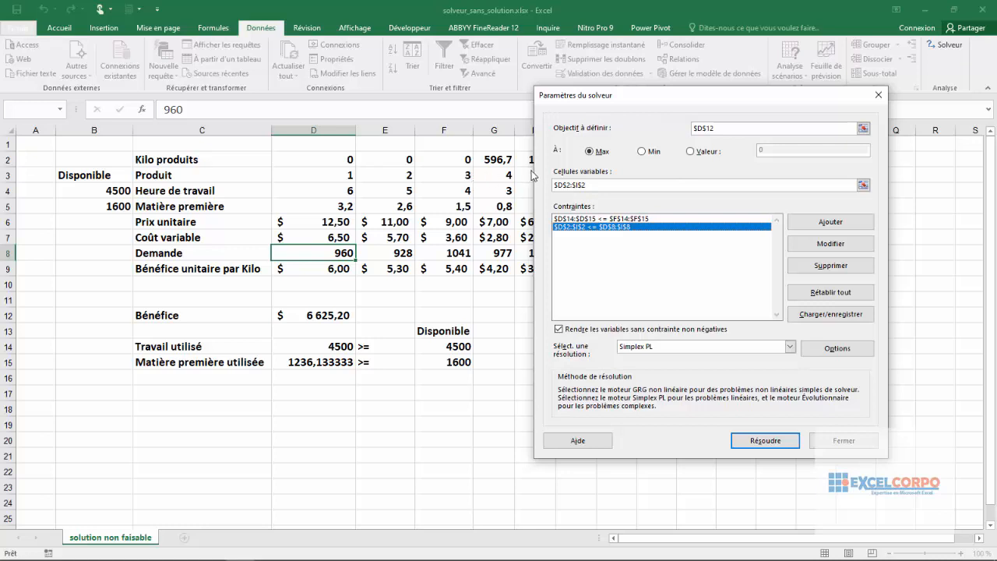
Step: Change the demand constraint to $D$2:$I$2 >= $D$8:$I$8 so that production must at least meet demand
{"action": "left_click_drag", "start_coordinate": [655, 101], "coordinate": [768, 96]}
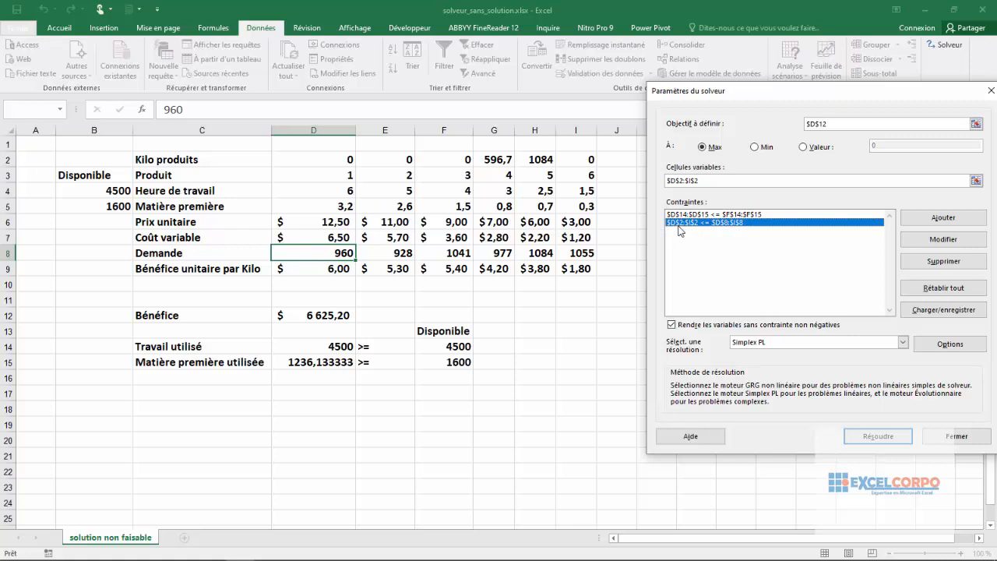
{"action": "left_click", "coordinate": [928, 240]}
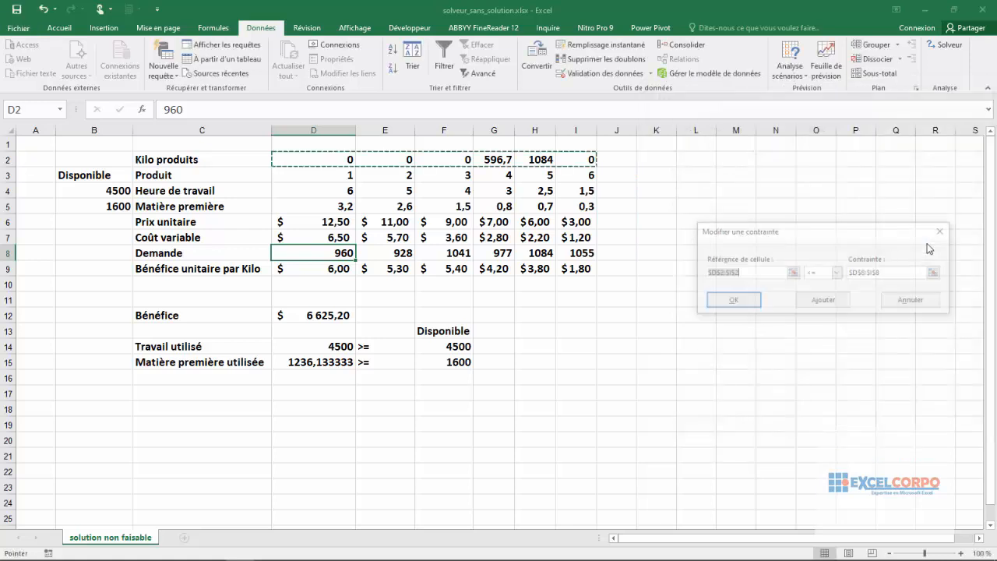
{"action": "left_click_drag", "start_coordinate": [843, 229], "coordinate": [828, 197]}
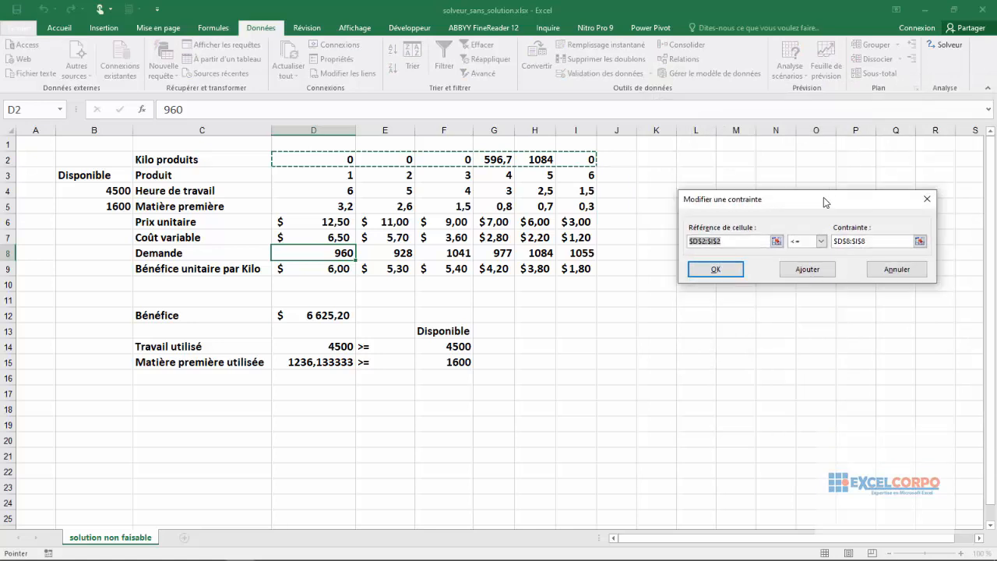
{"action": "left_click", "coordinate": [822, 242]}
{"action": "left_click", "coordinate": [798, 268]}
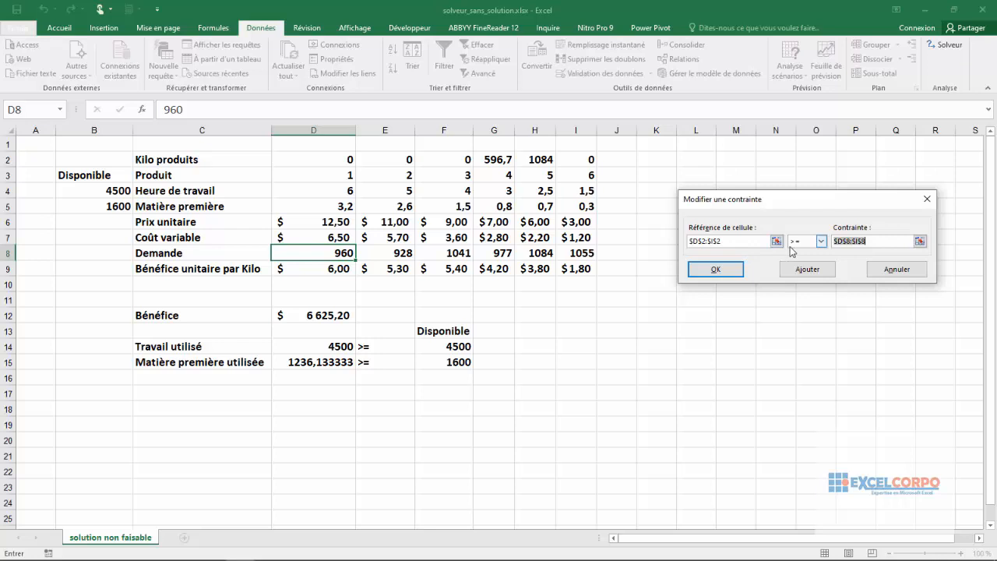
{"action": "left_click", "coordinate": [724, 270]}
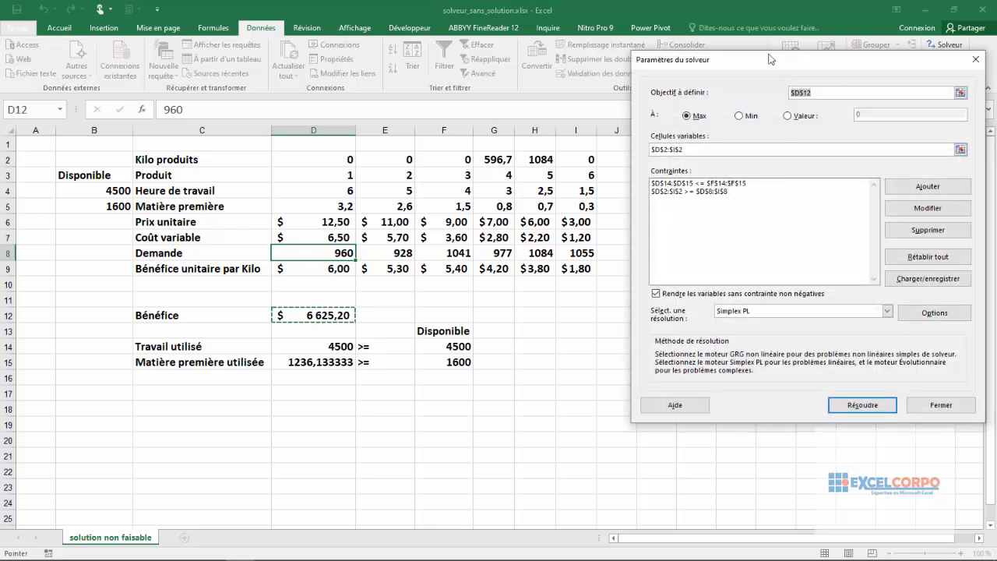
Step: Solve the model with the Simplex PL method and reposition the results dialog to examine its message and the sheet
{"action": "left_click_drag", "start_coordinate": [769, 56], "coordinate": [746, 21]}
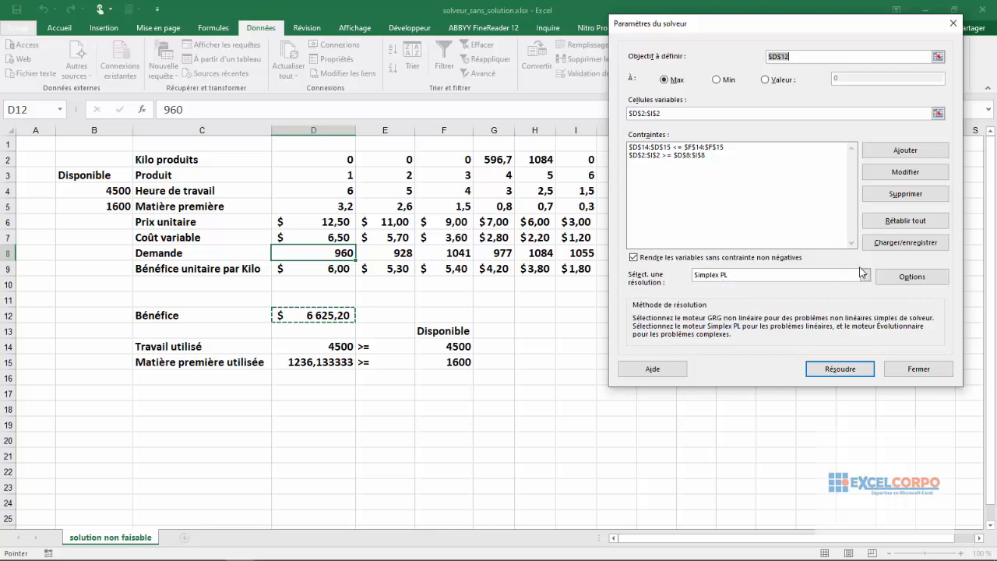
{"action": "left_click", "coordinate": [839, 369]}
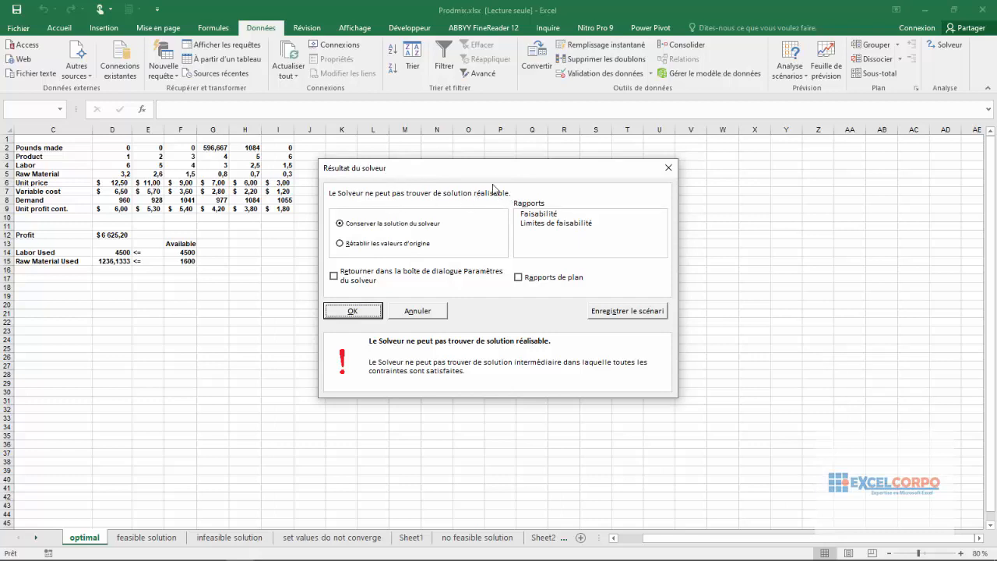
{"action": "left_click_drag", "start_coordinate": [494, 172], "coordinate": [548, 154]}
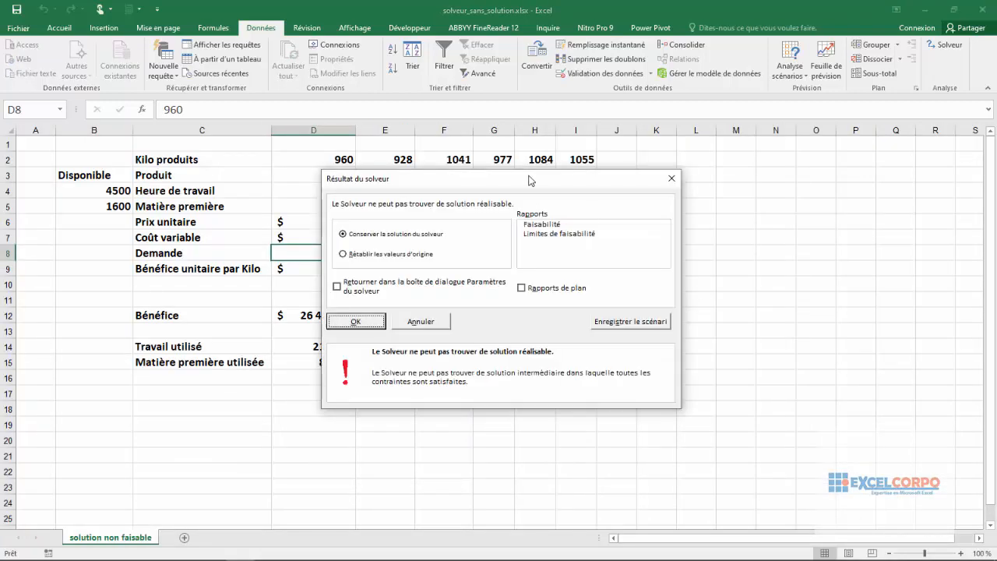
{"action": "mouse_move", "coordinate": [511, 178]}
{"action": "left_mouse_down"}
{"action": "mouse_move", "coordinate": [524, 172]}
{"action": "mouse_move", "coordinate": [520, 186]}
{"action": "left_mouse_up"}
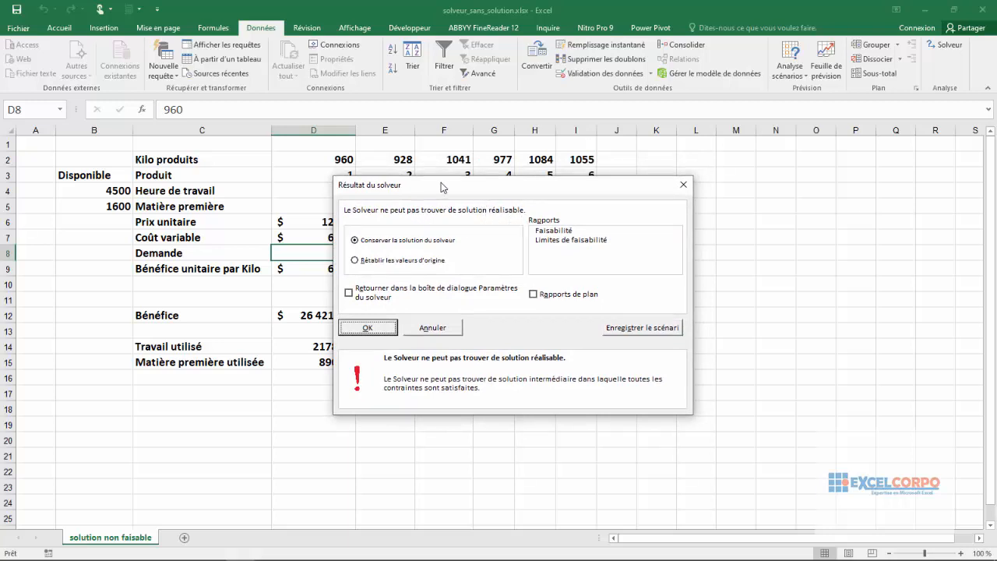
Step: Move the Solver results dialog clear of the model to compare production with demand and resources used with those available
{"action": "left_click_drag", "start_coordinate": [441, 185], "coordinate": [433, 219]}
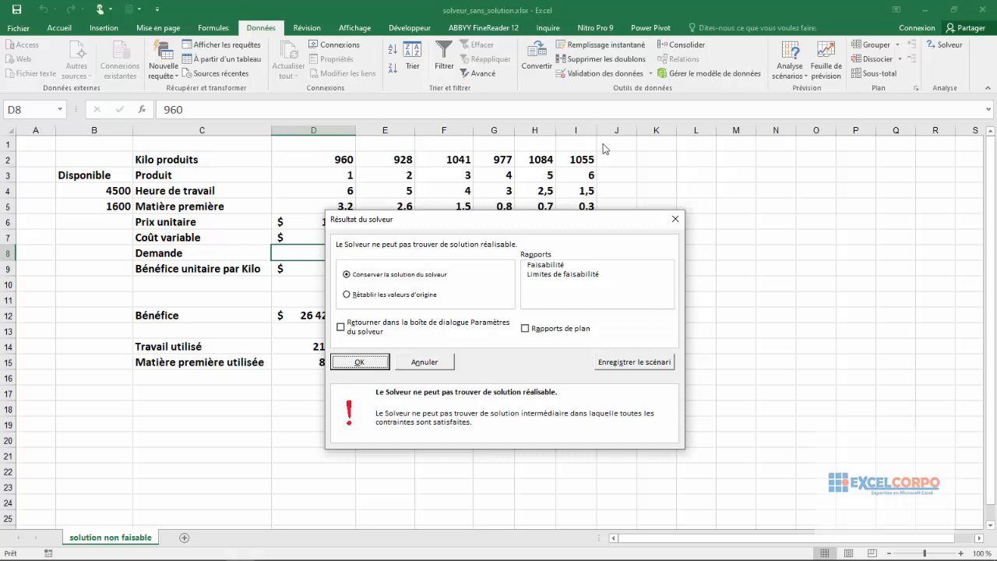
{"action": "left_click_drag", "start_coordinate": [529, 224], "coordinate": [498, 384]}
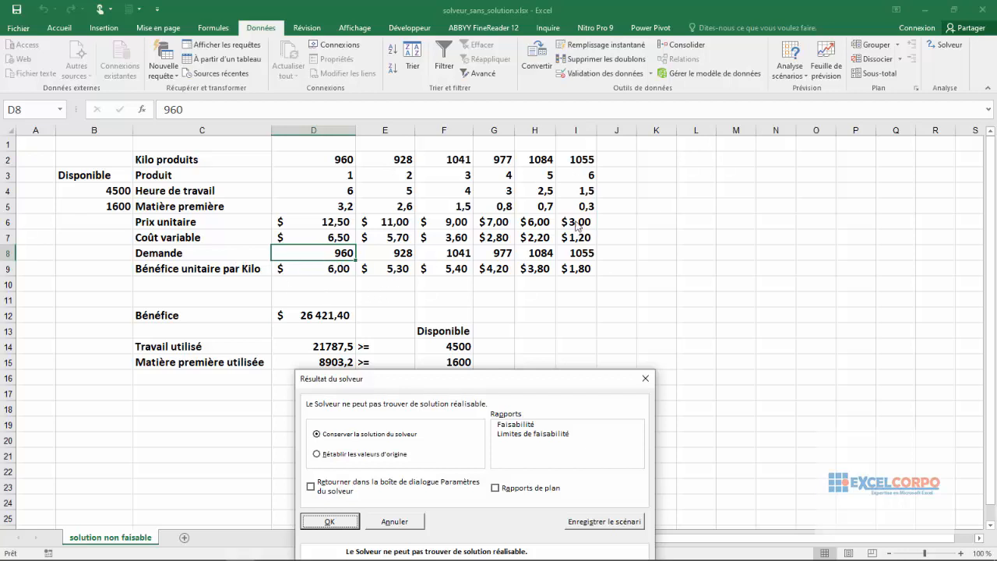
{"action": "left_click_drag", "start_coordinate": [496, 385], "coordinate": [623, 158]}
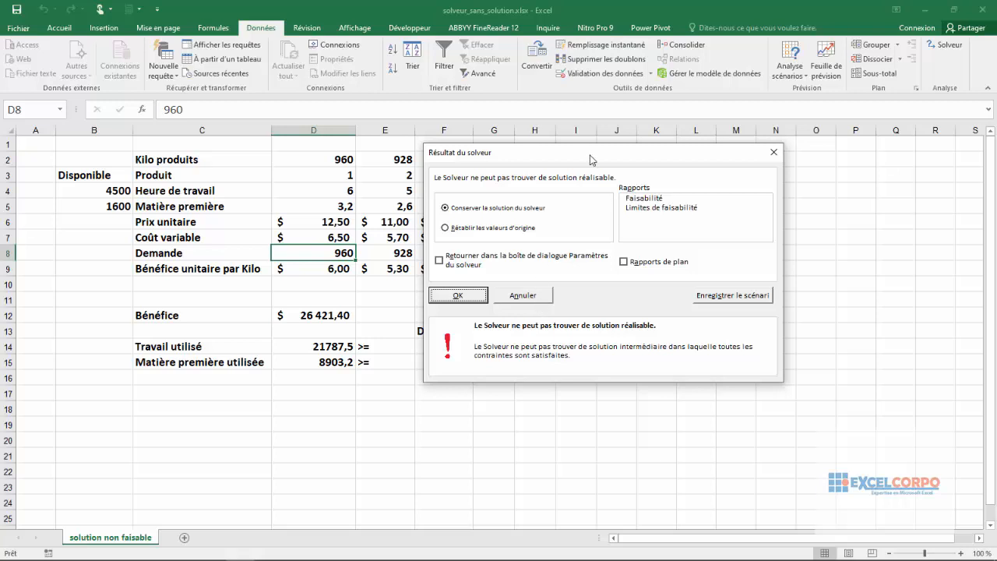
{"action": "left_click_drag", "start_coordinate": [589, 161], "coordinate": [693, 210]}
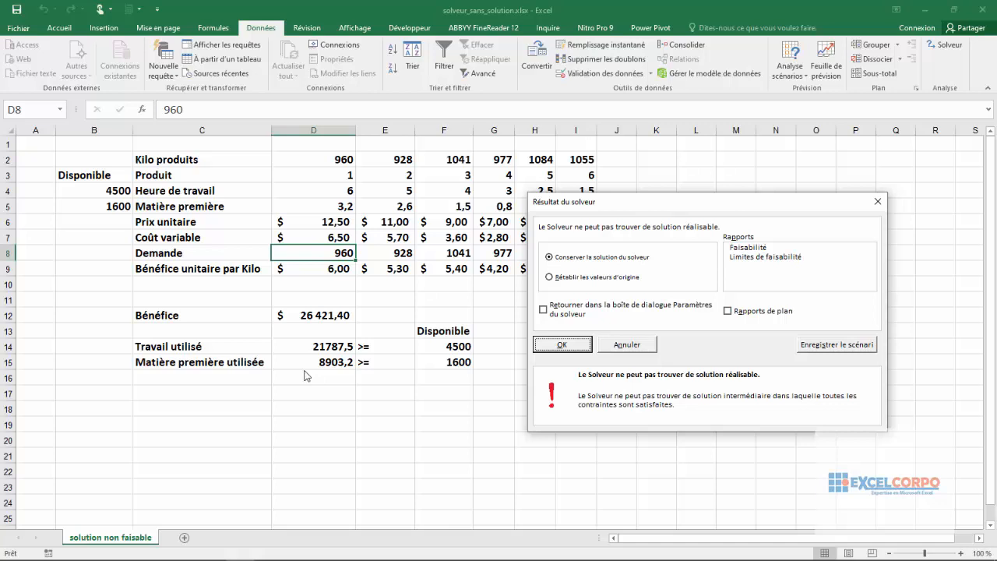
Step: Keep the Solver solution, close the results dialog and move the selection up to cell D3 in the Produit row
{"action": "left_click", "coordinate": [564, 351]}
{"action": "key", "text": "Up"}
{"action": "key", "text": "Up"}
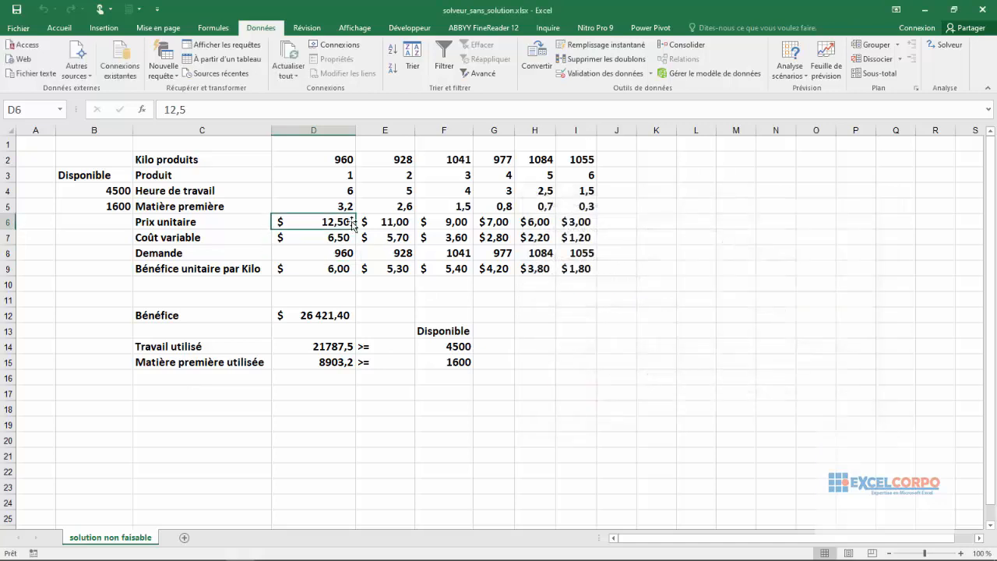
{"action": "key", "text": "Up"}
{"action": "key", "text": "Up"}
{"action": "key", "text": "Up"}
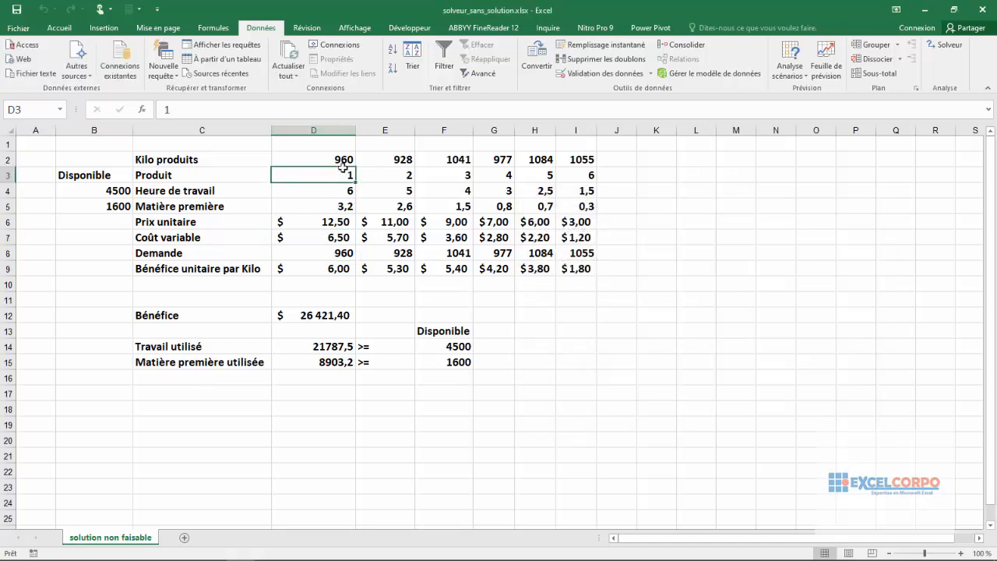